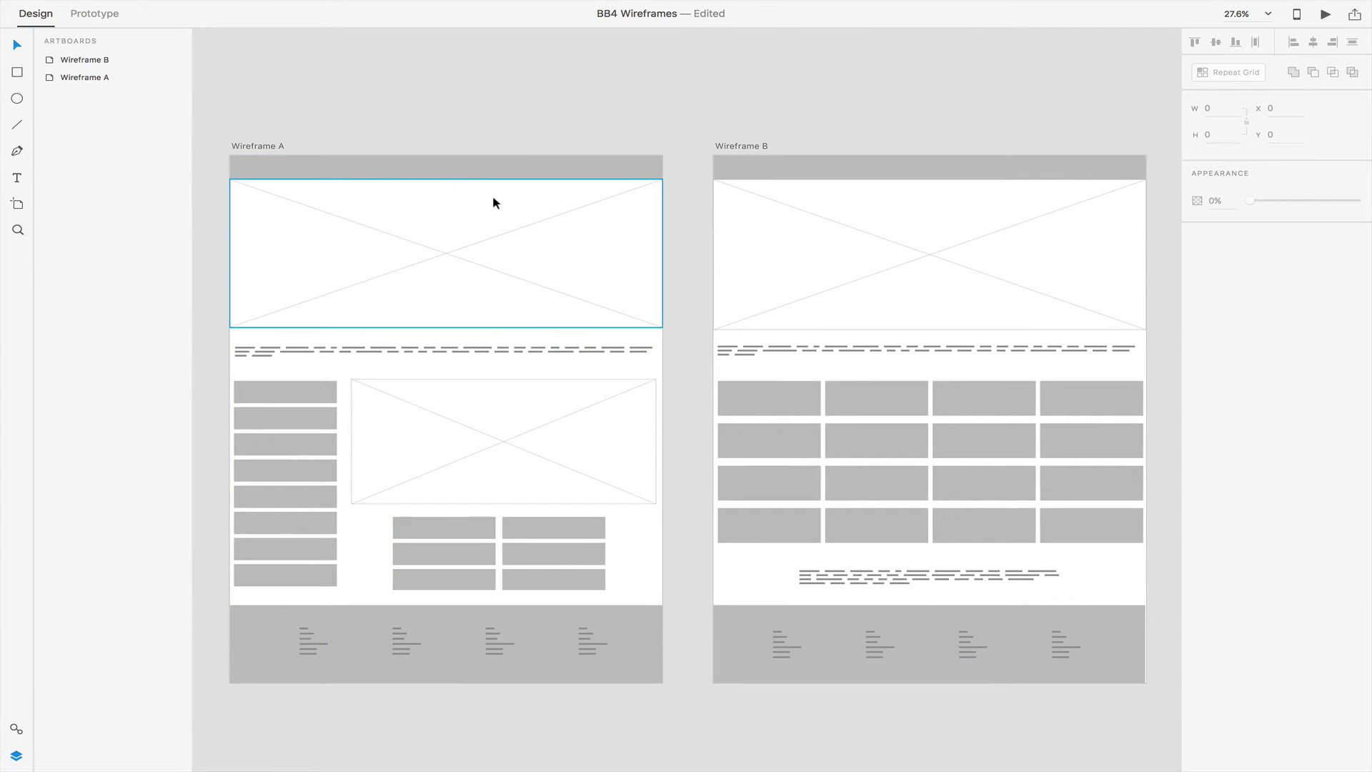
Drag the Wireframe B artboard far right, leaving Wireframe A alone in view
left_click(735, 148)
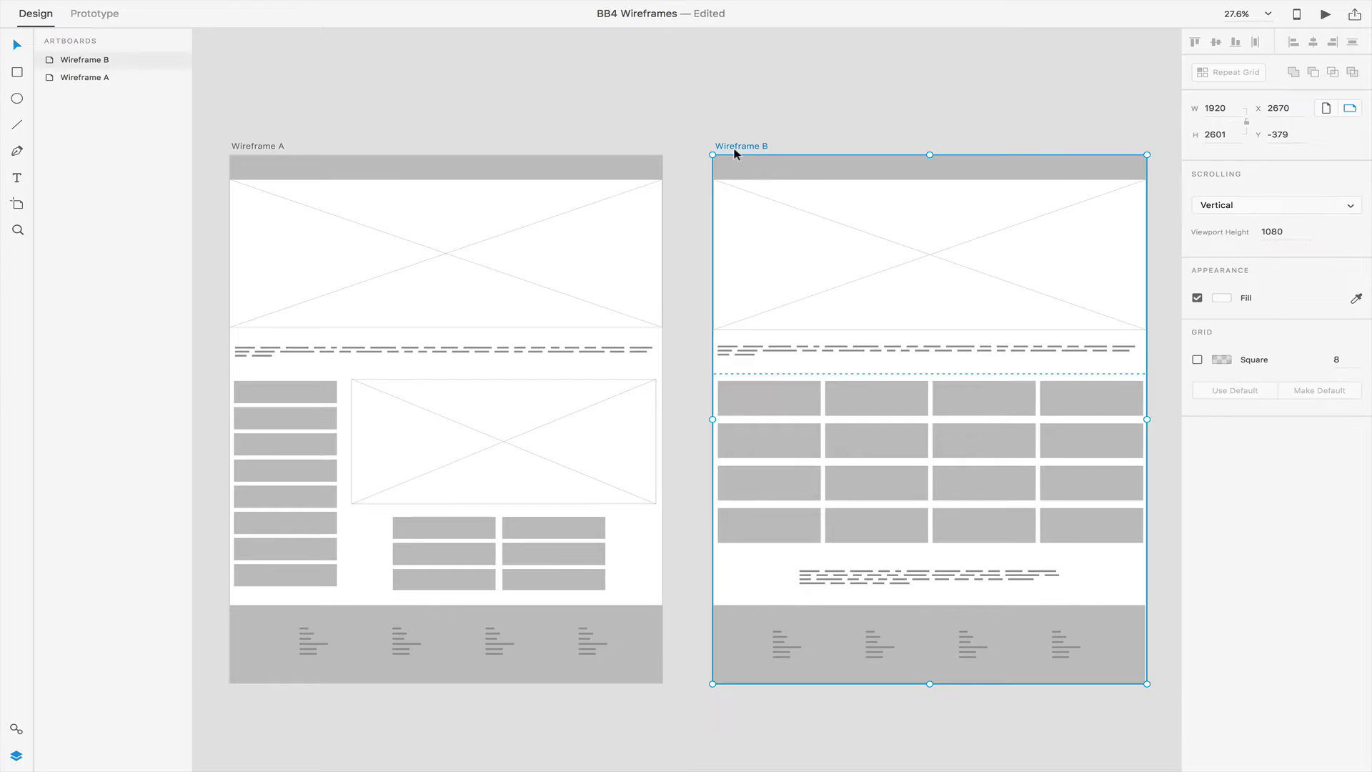
left_click_drag(735, 152, 1224, 169)
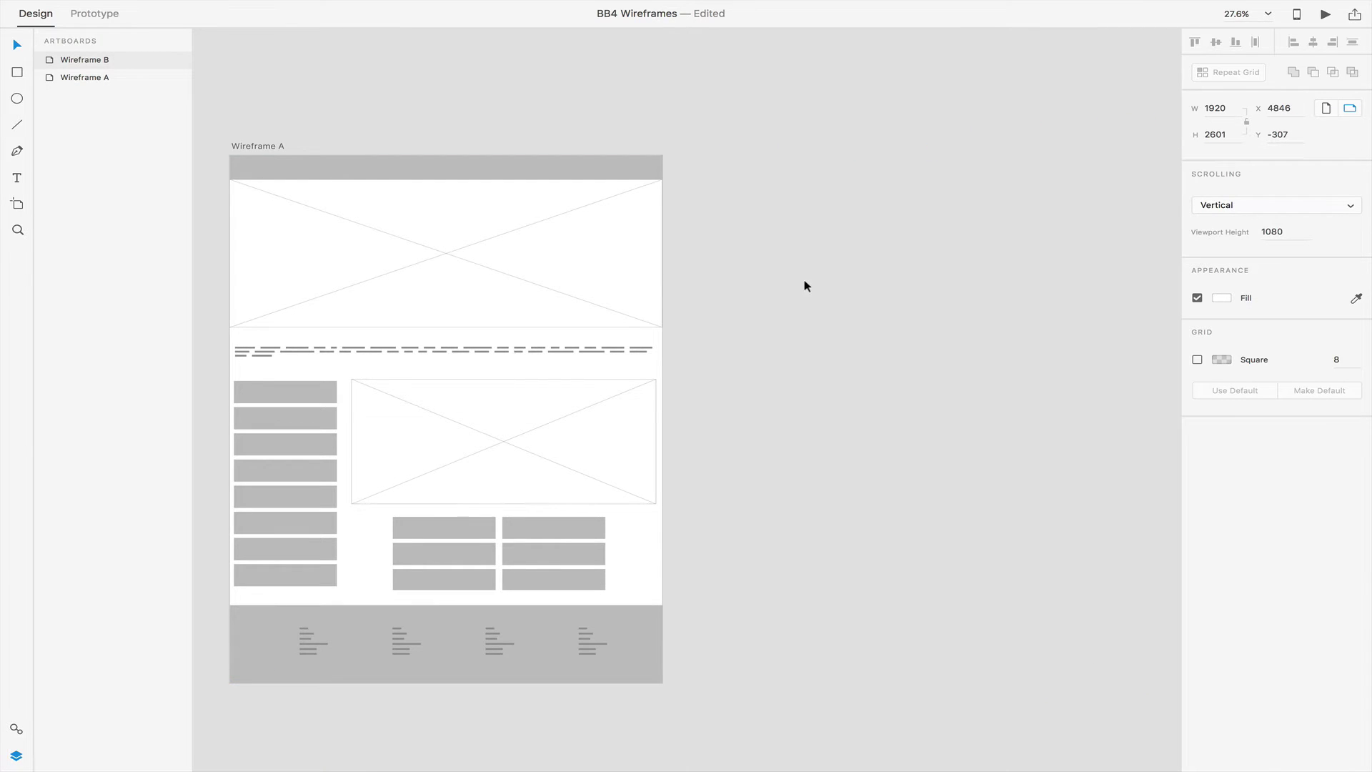
scroll(815, 290, "left", 5)
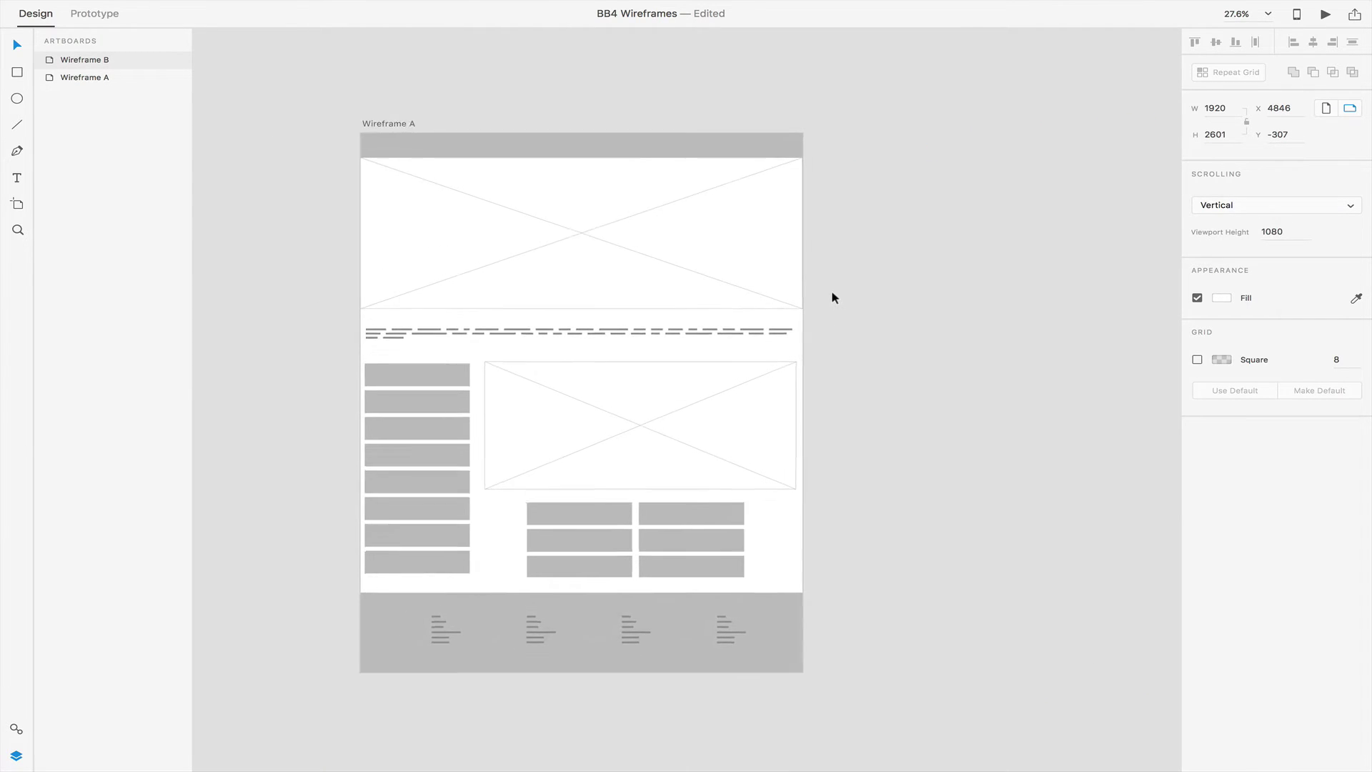
scroll(830, 289, "up", 3)
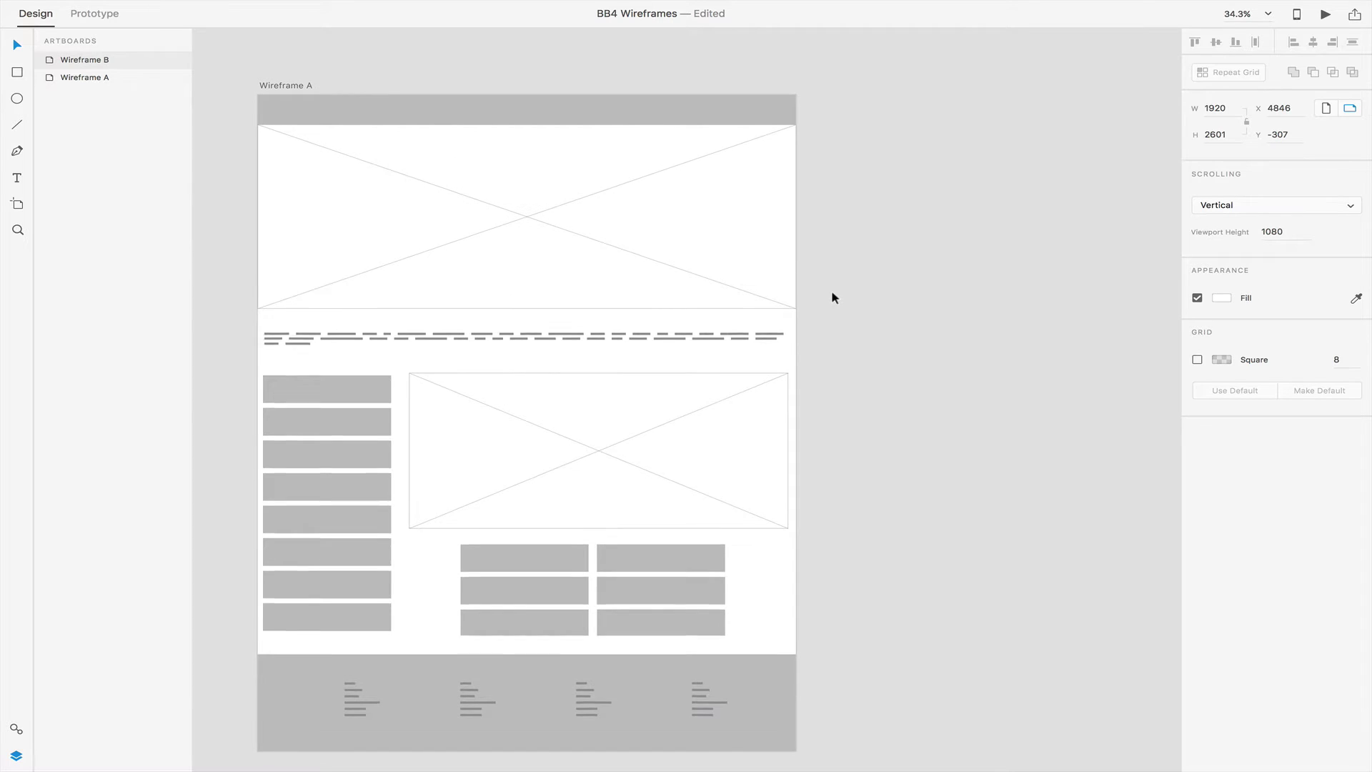
scroll(830, 289, "left", 2)
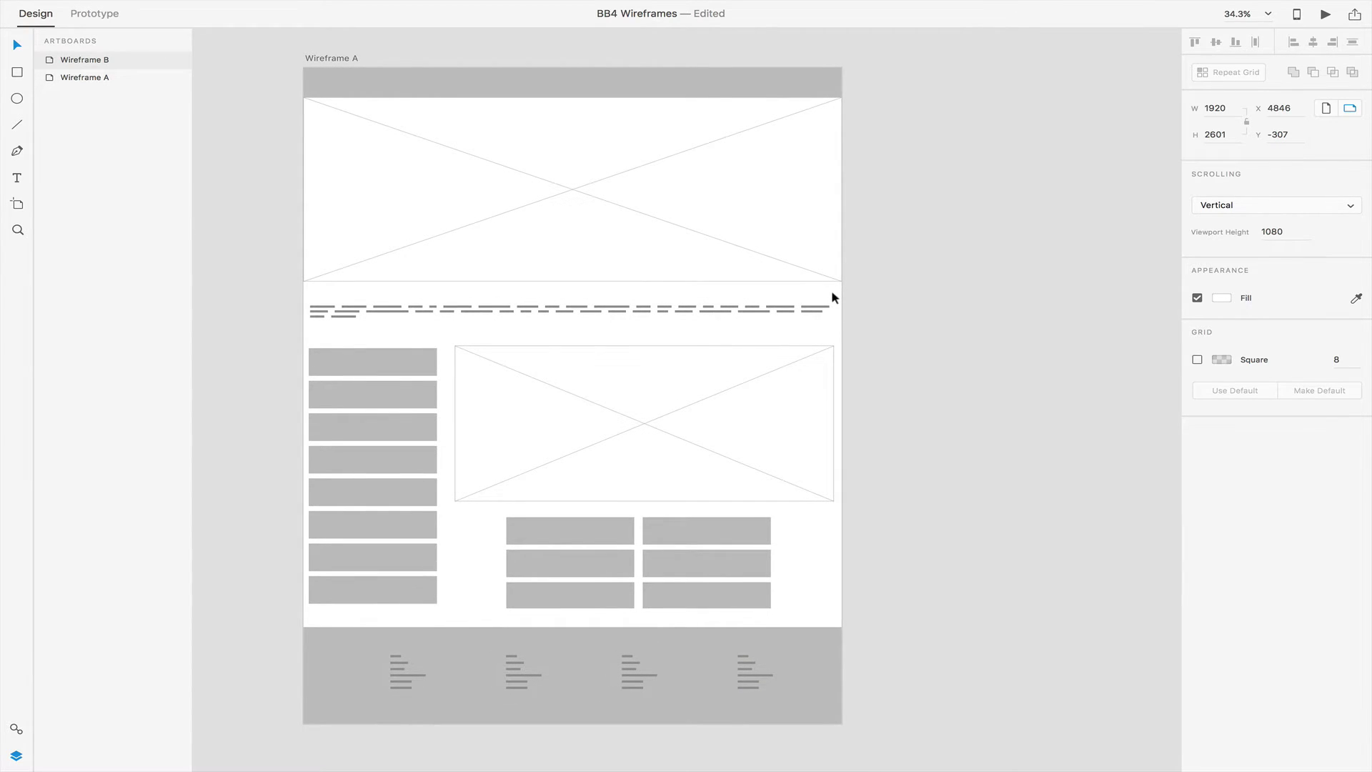
Select the grey header bar at the top of Wireframe A
left_click(555, 83)
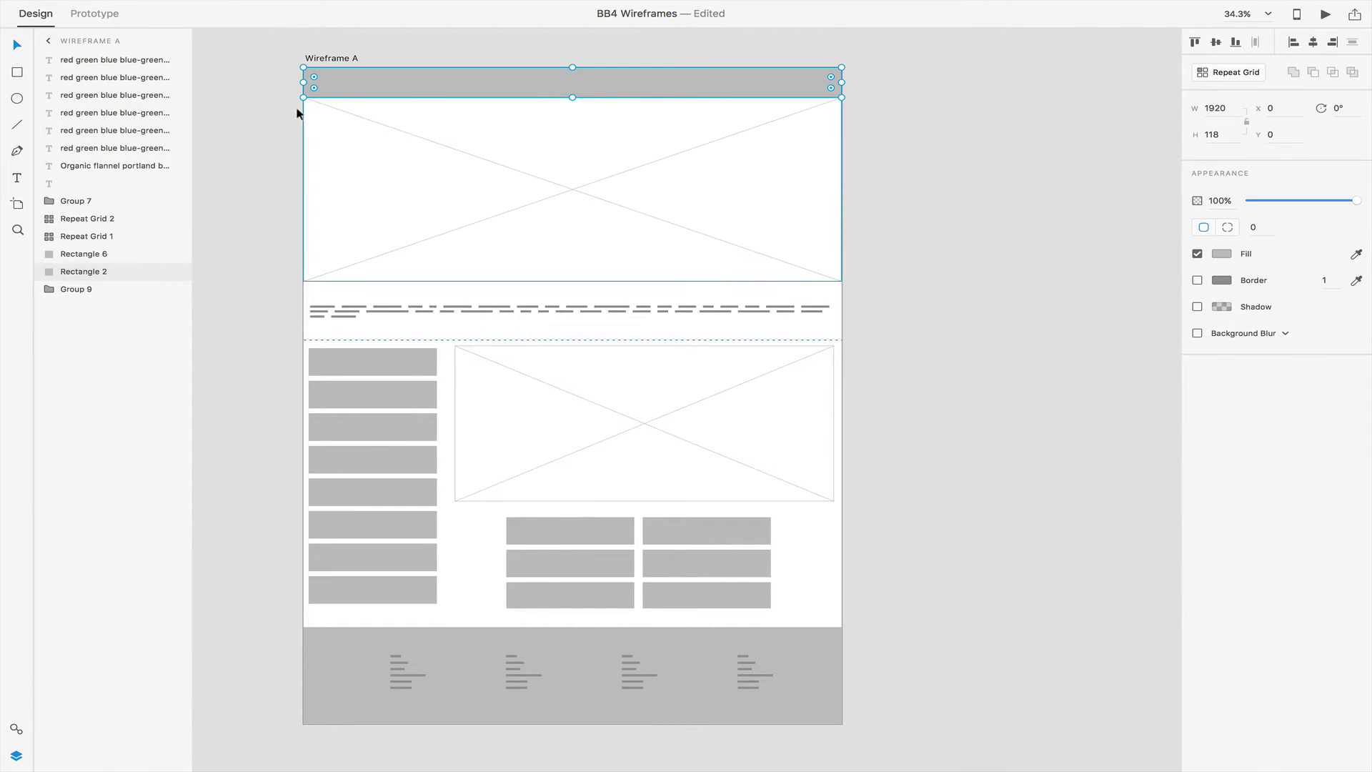
left_click(265, 112)
left_click(321, 90)
left_click(323, 310)
double_click(348, 312)
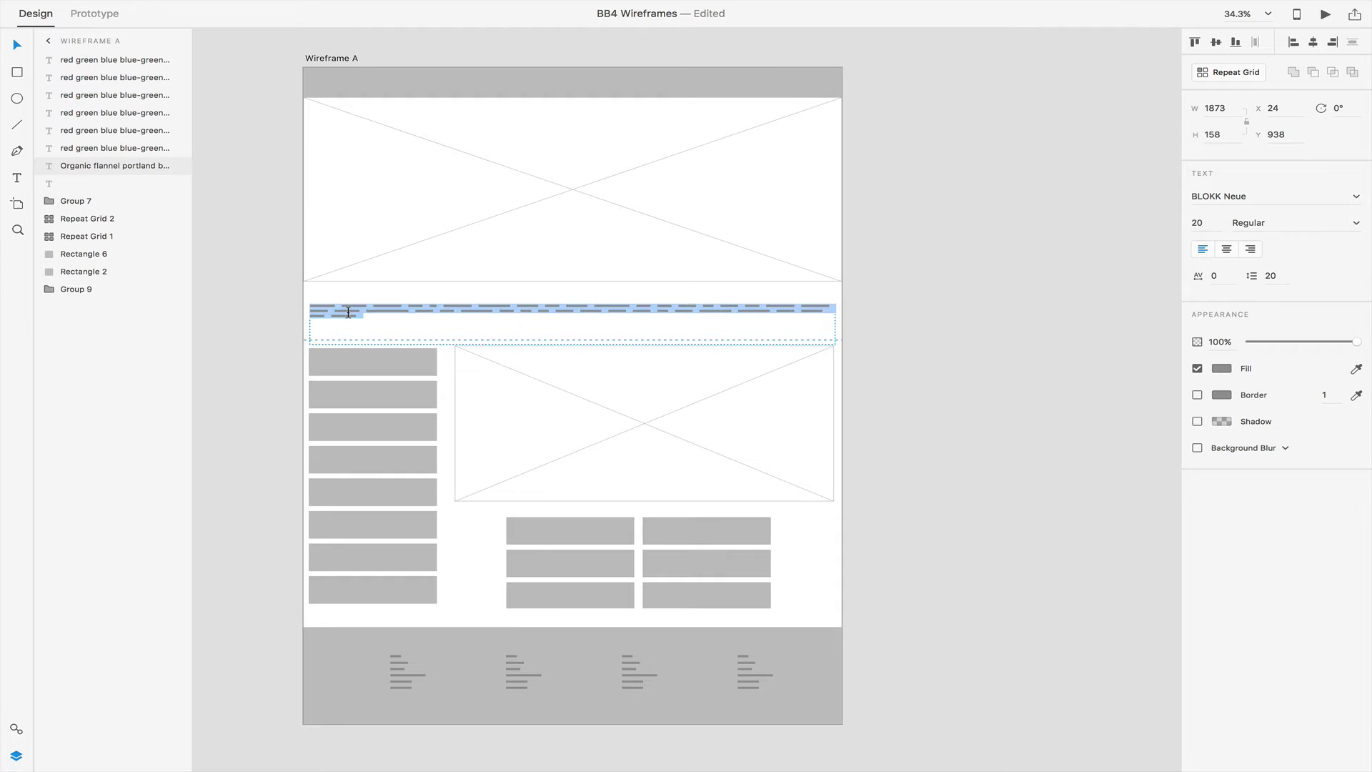
key("Escape")
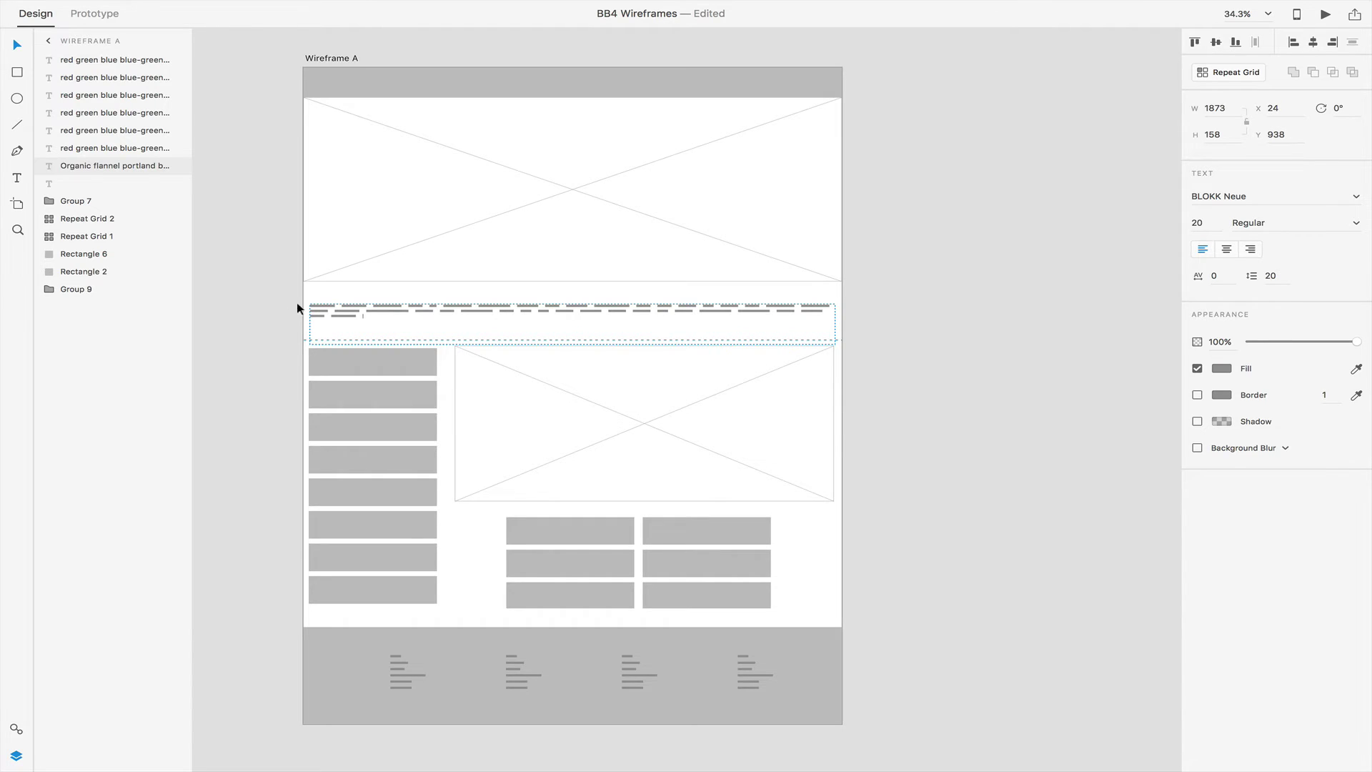
key("Escape")
left_click(238, 299)
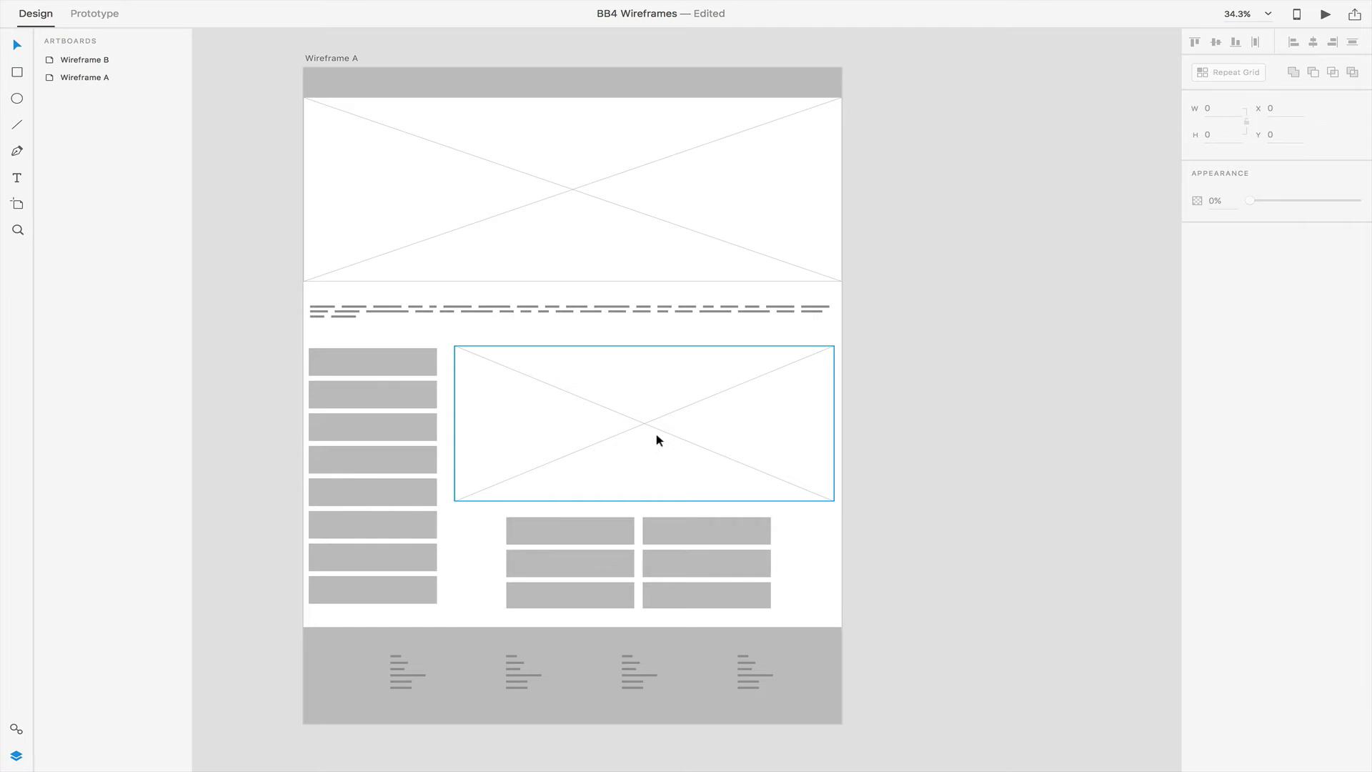
scroll(658, 437, "down", 5)
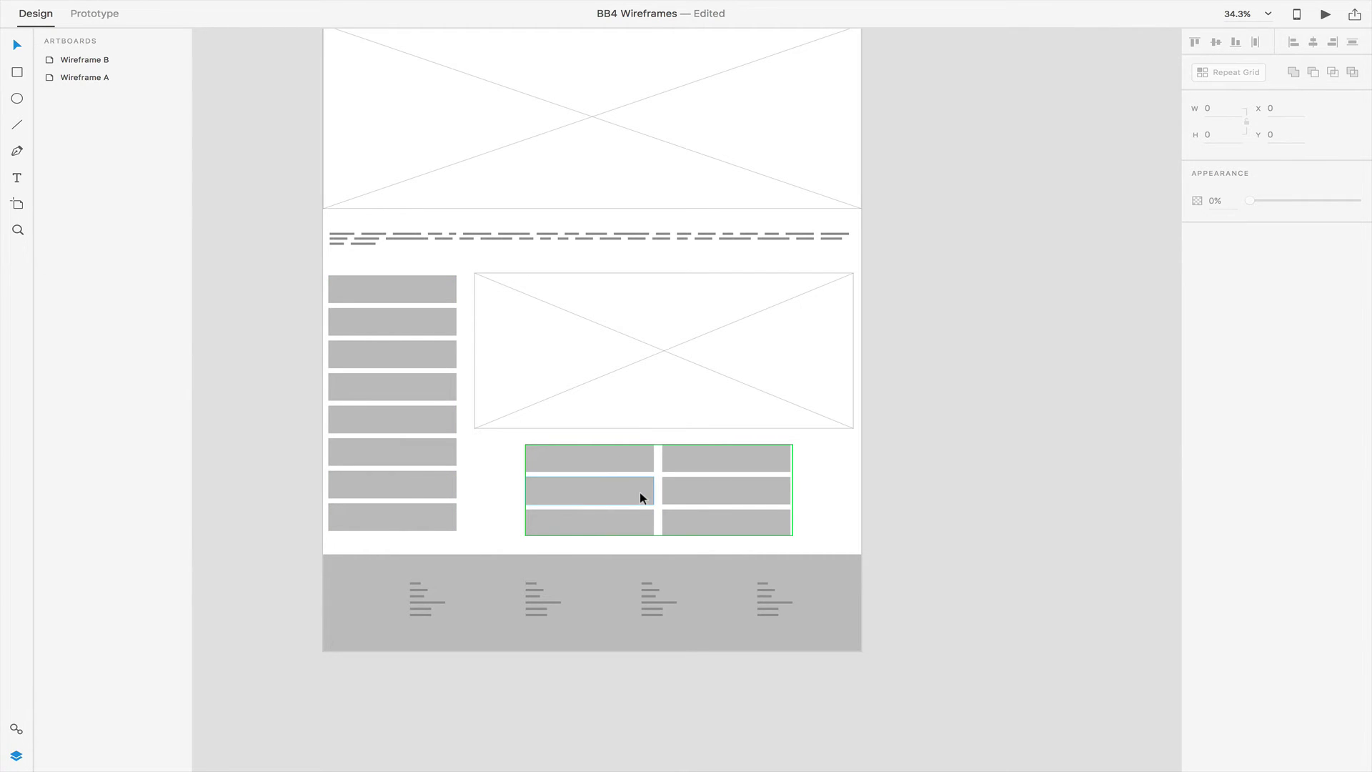
scroll(641, 492, "up", 1)
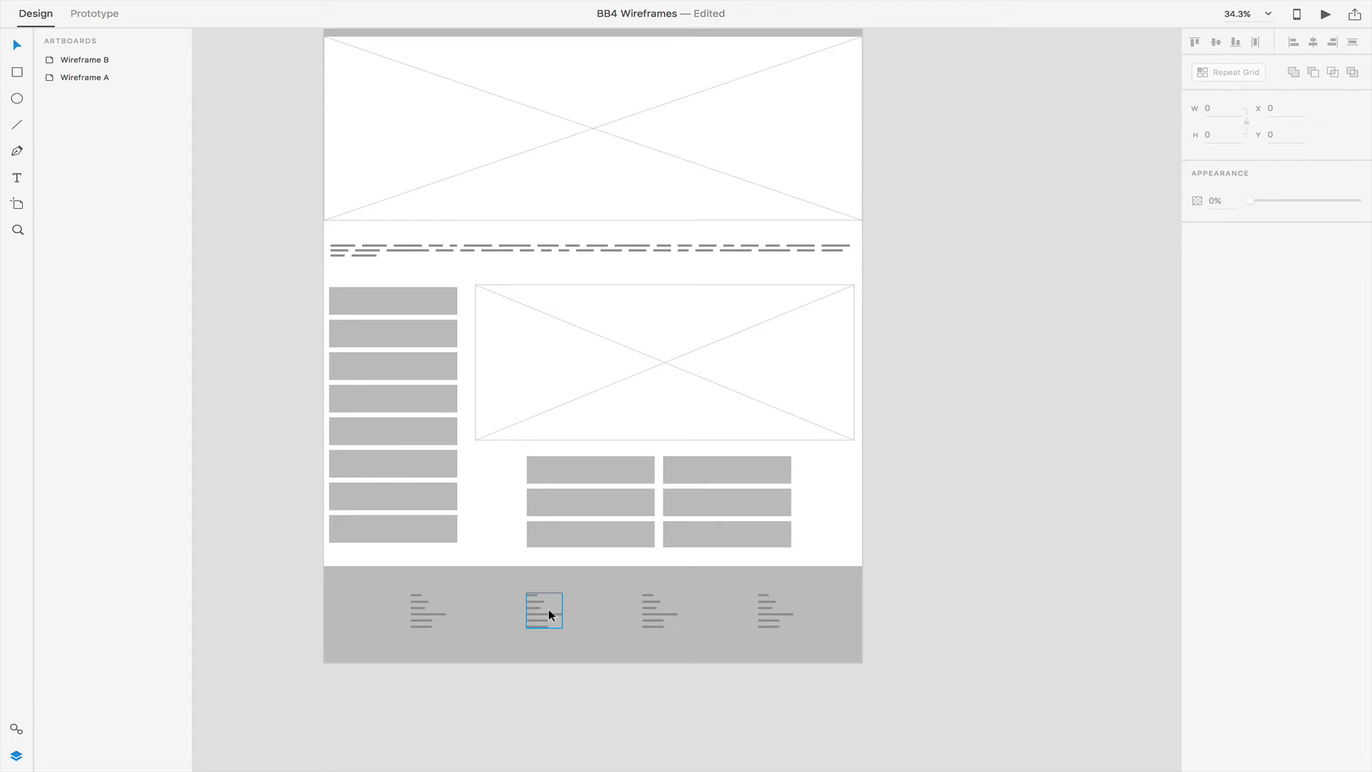
scroll(547, 615, "up", 5)
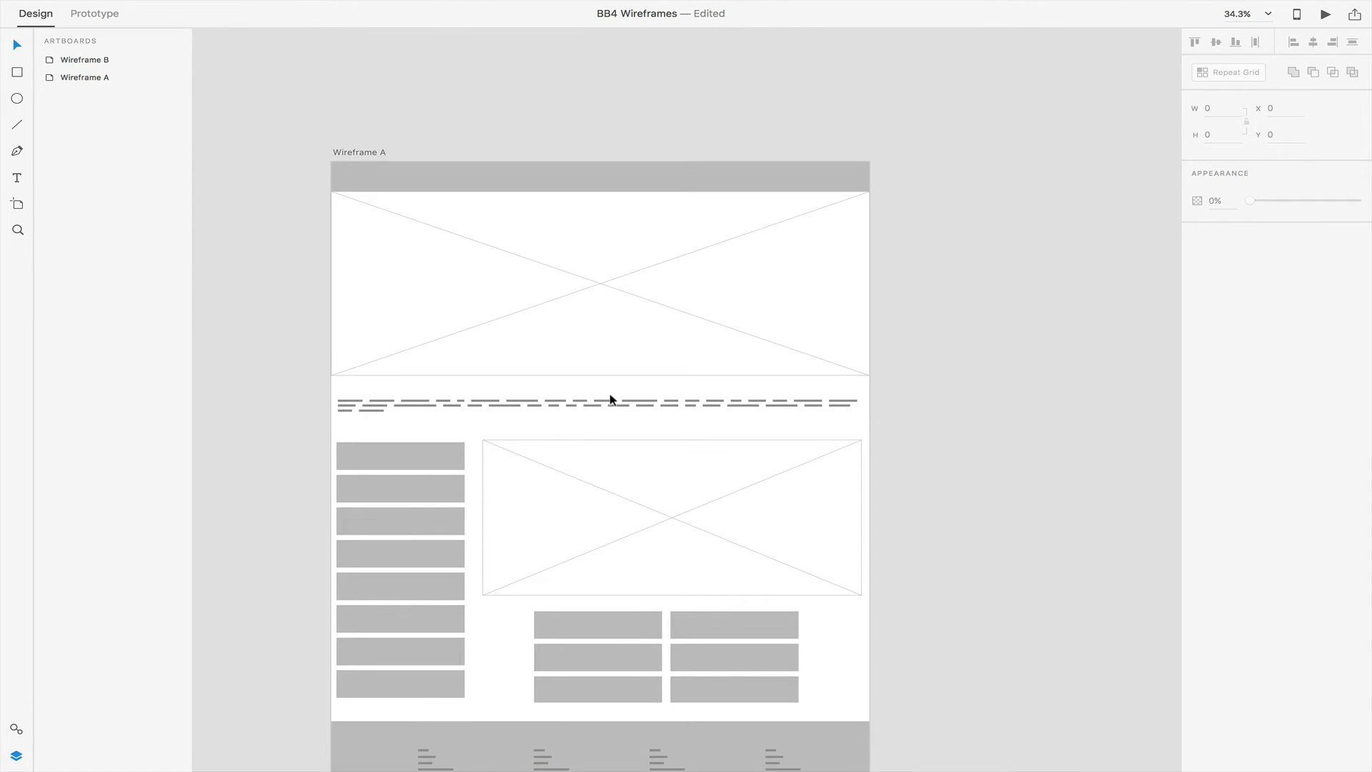
scroll(609, 398, "down", 3)
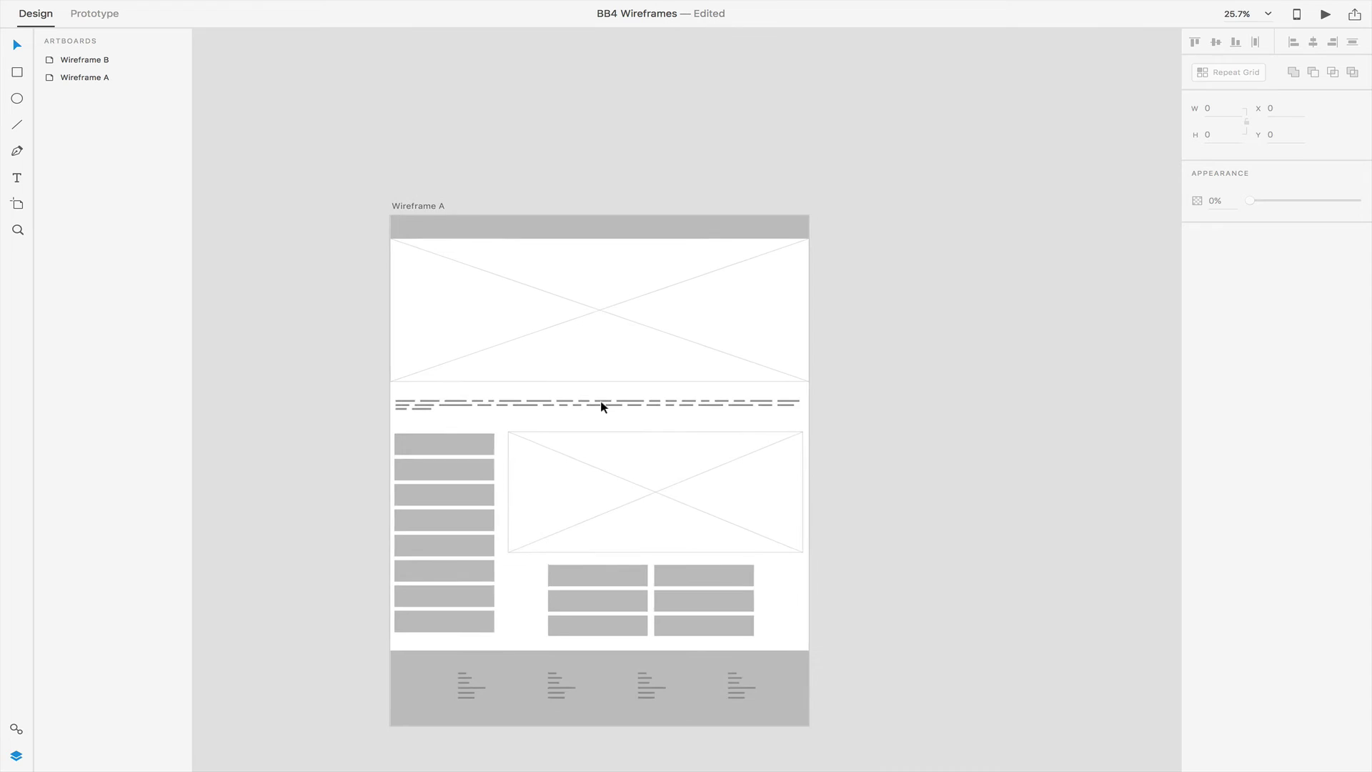
scroll(600, 406, "up", 1)
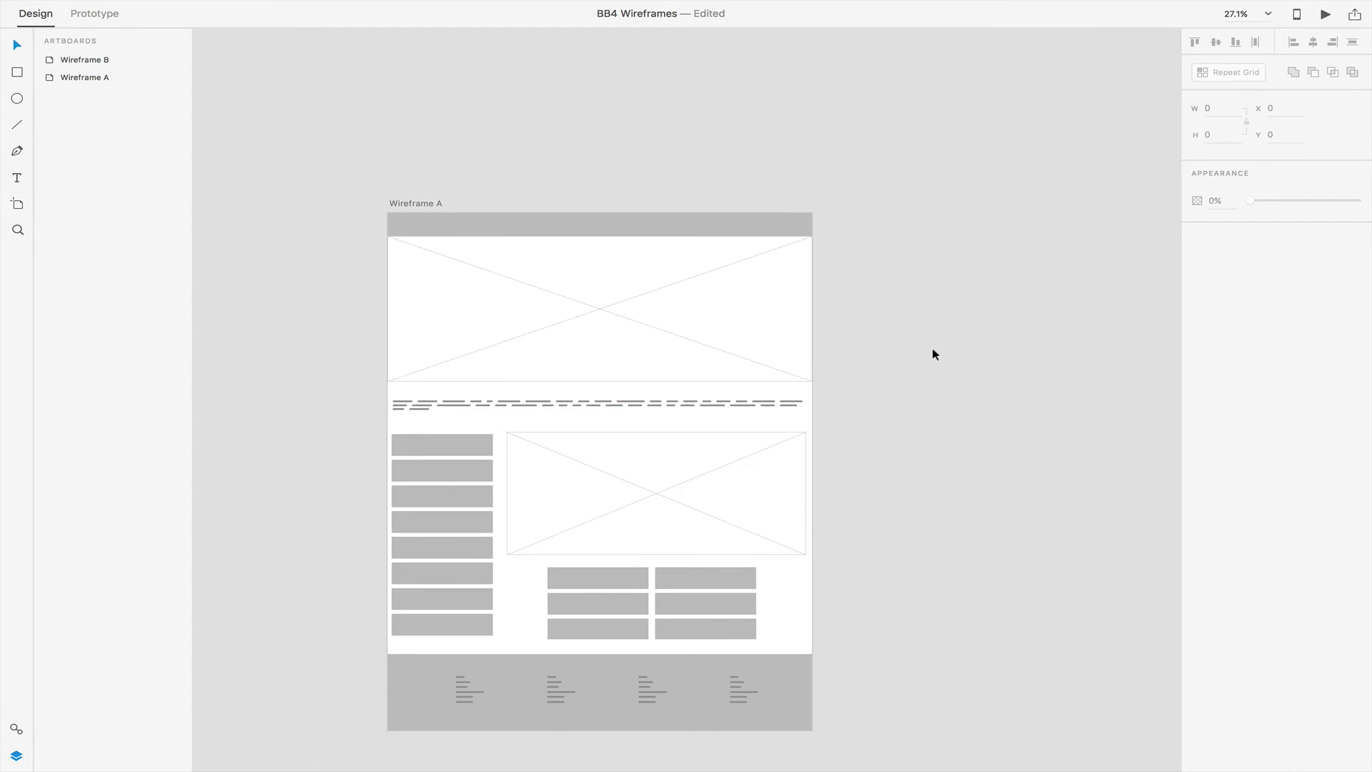
key("ctrl+Right")
key("ctrl+Left")
scroll(938, 347, "right", 10)
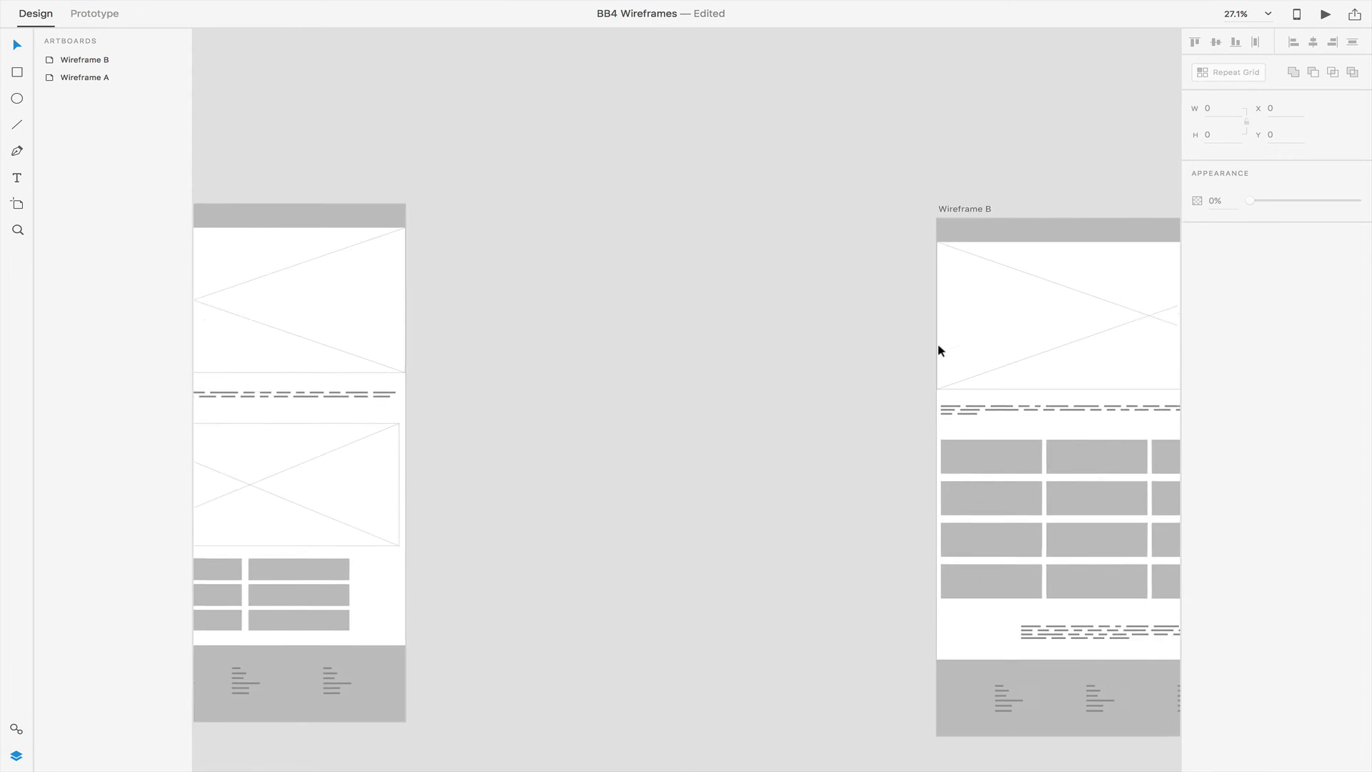
scroll(937, 343, "right", 10)
scroll(937, 343, "down", 2)
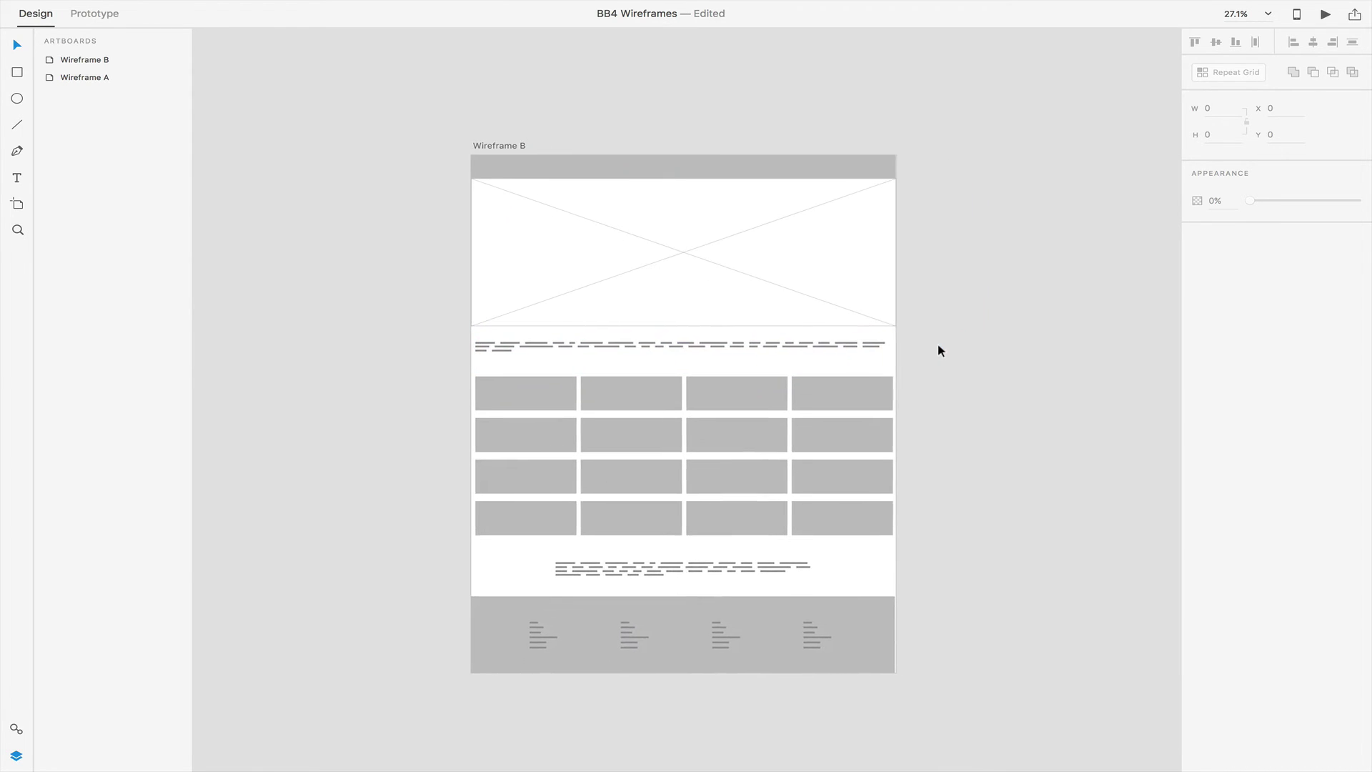
scroll(938, 350, "right", 1)
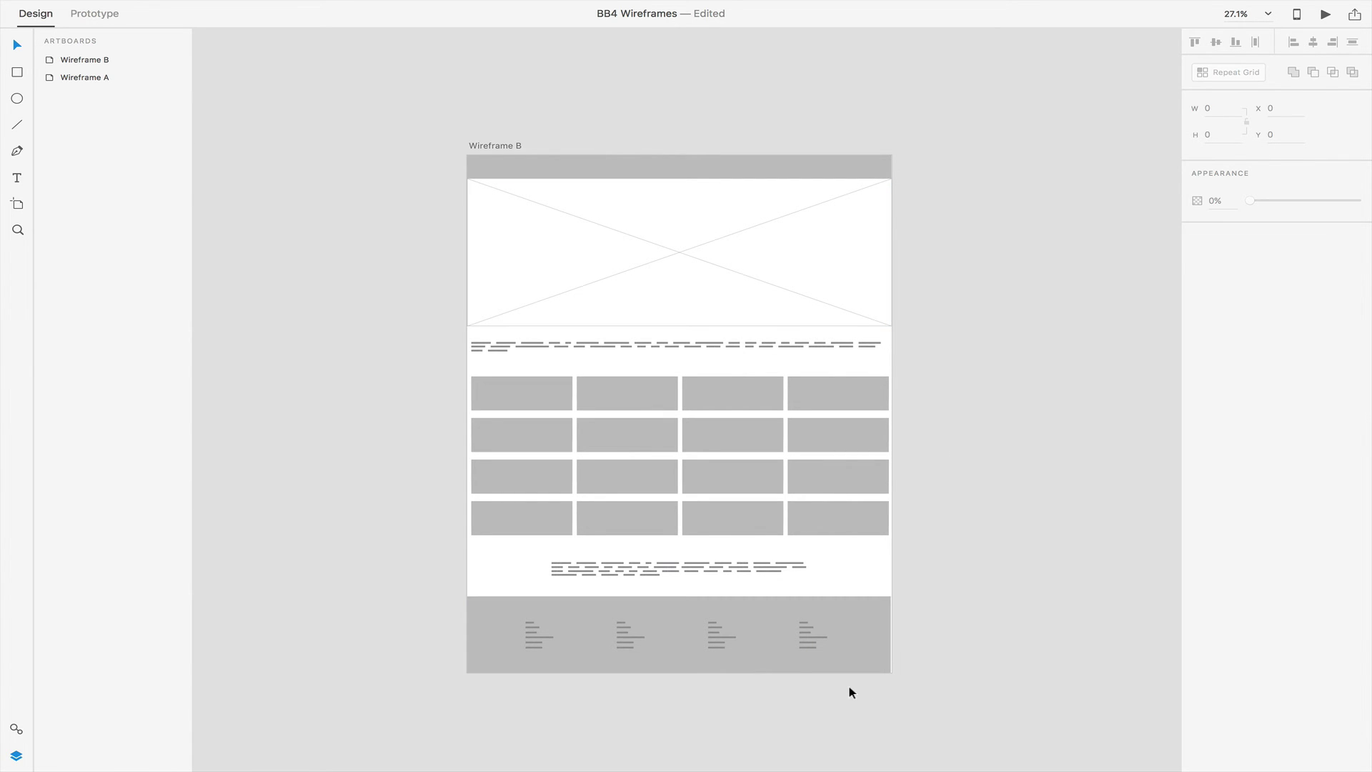
key("ctrl+Left")
key("ctrl+Right")
scroll(250, 634, "left", 10)
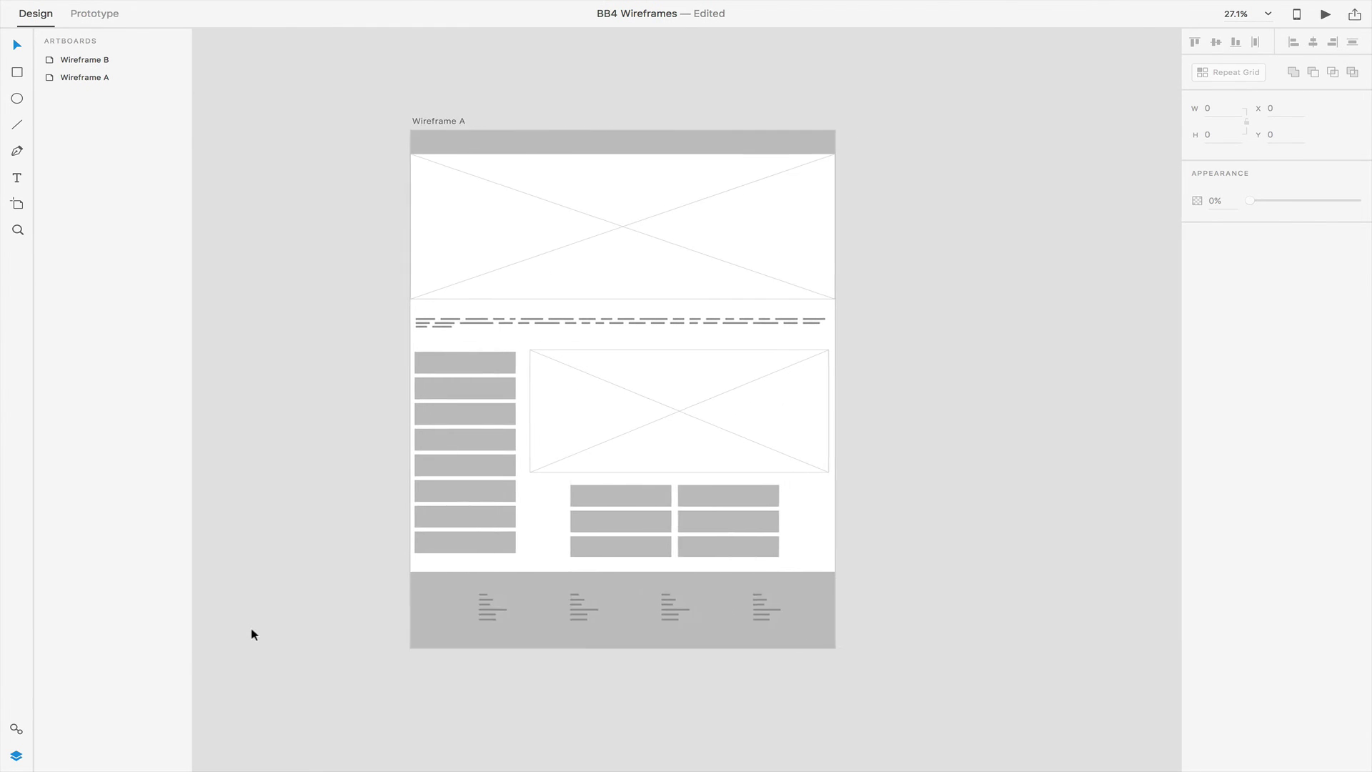
scroll(251, 634, "right", 1)
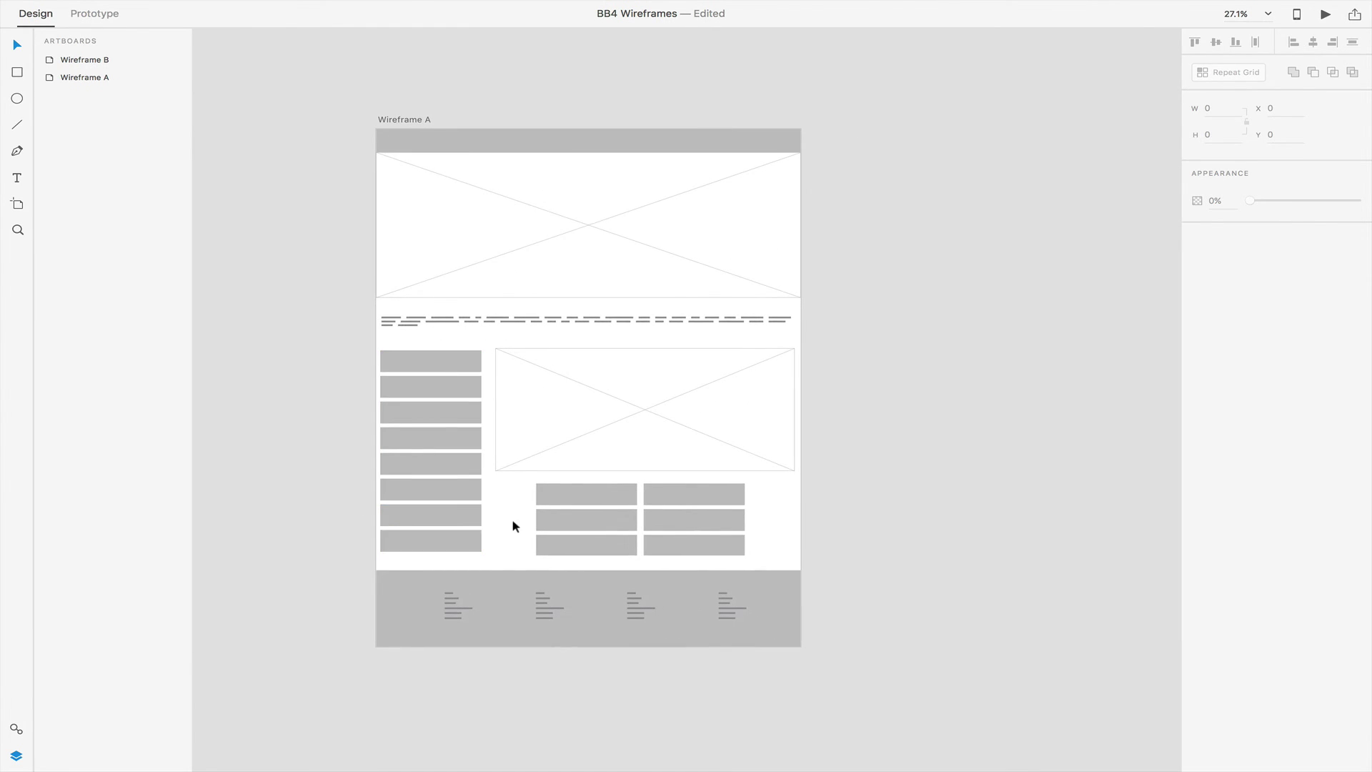
scroll(513, 526, "right", 10)
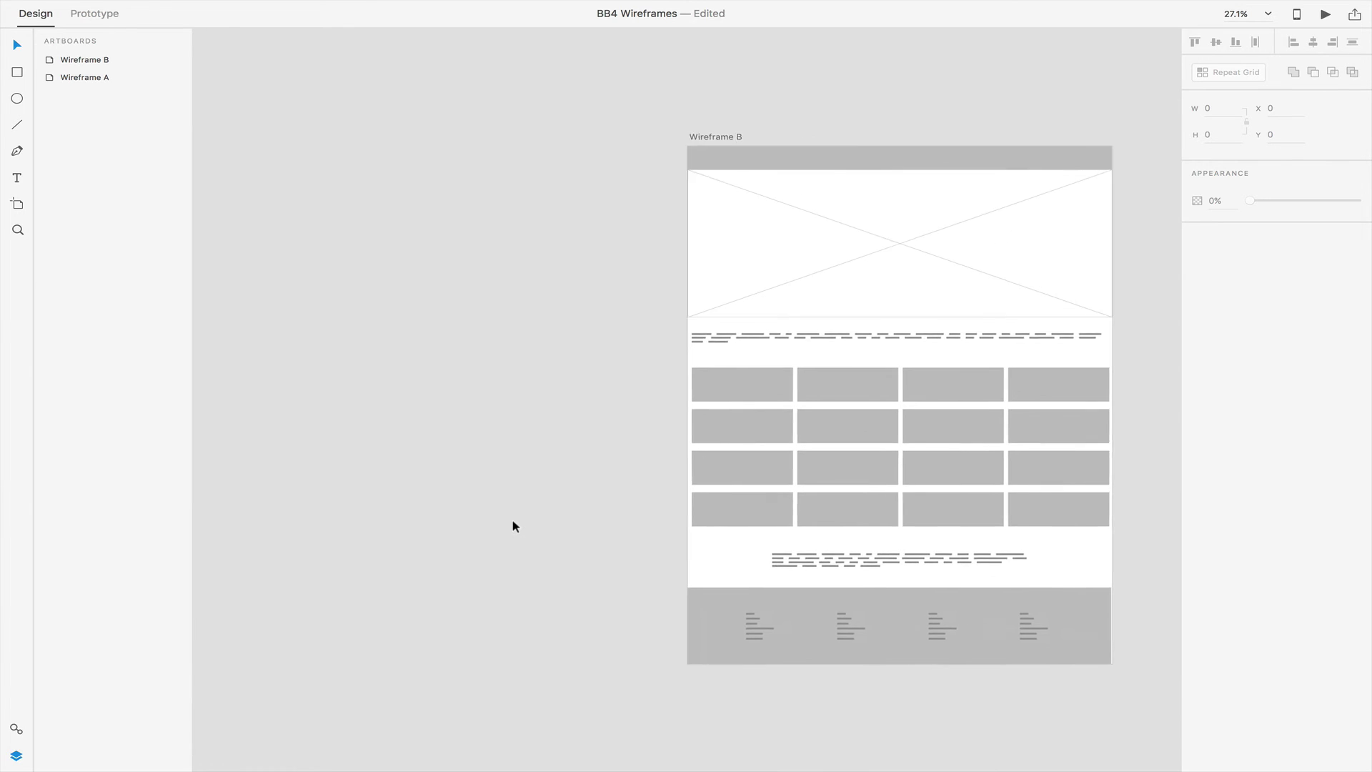
scroll(513, 526, "right", 5)
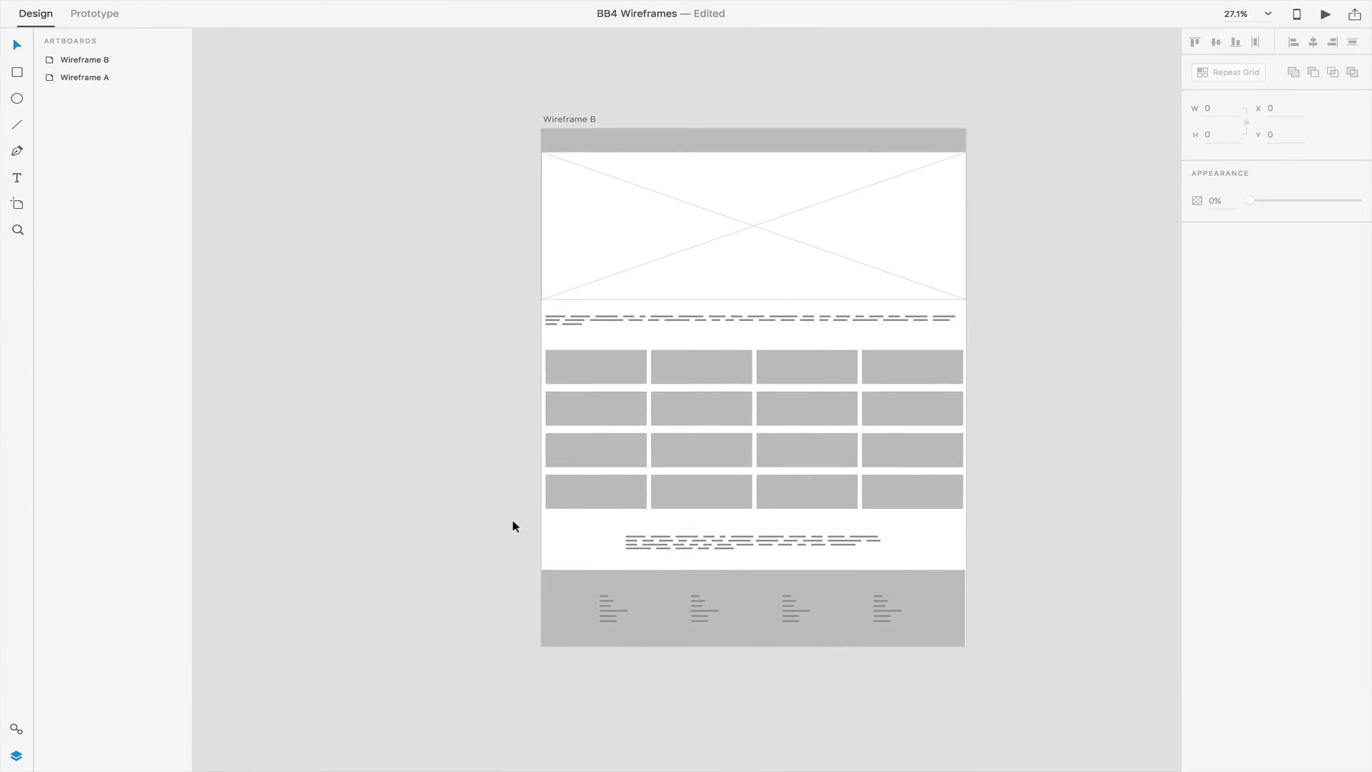
scroll(513, 526, "right", 3)
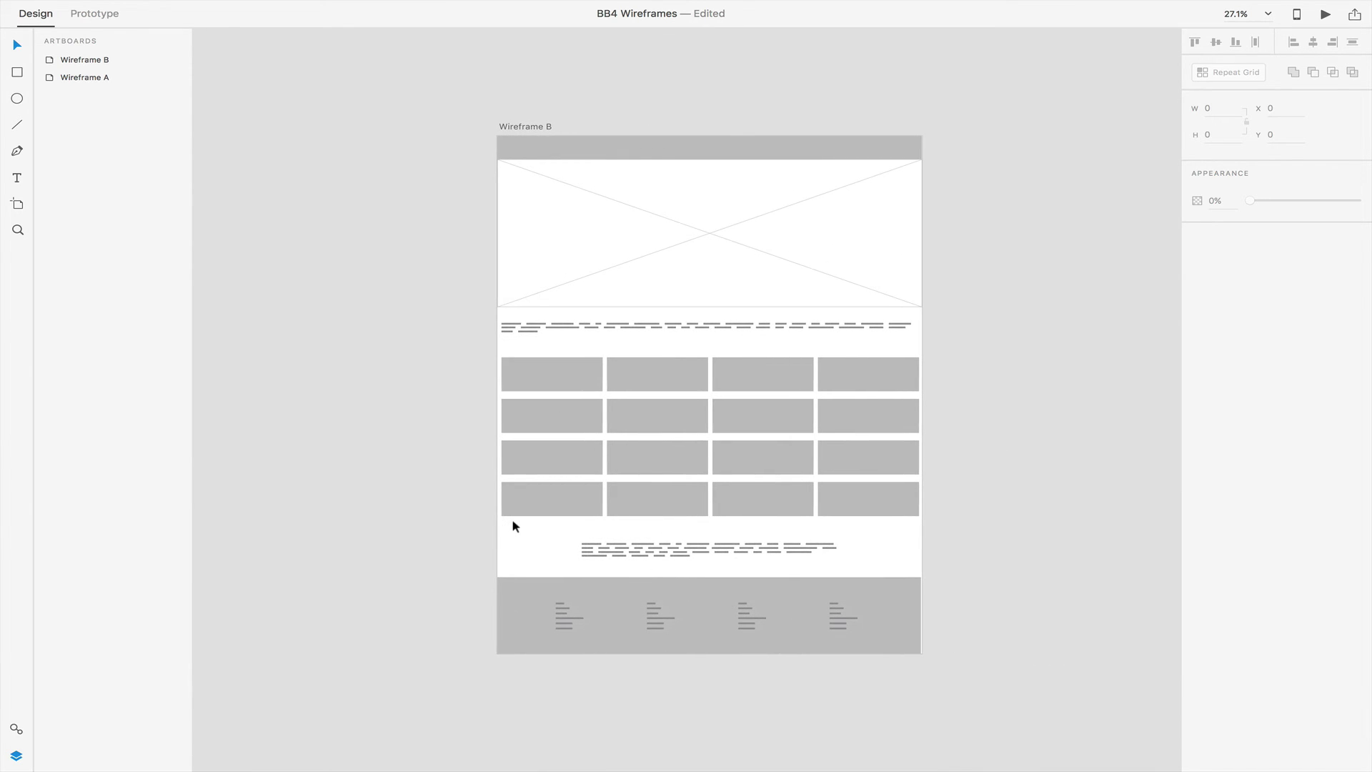
scroll(512, 526, "left", 1)
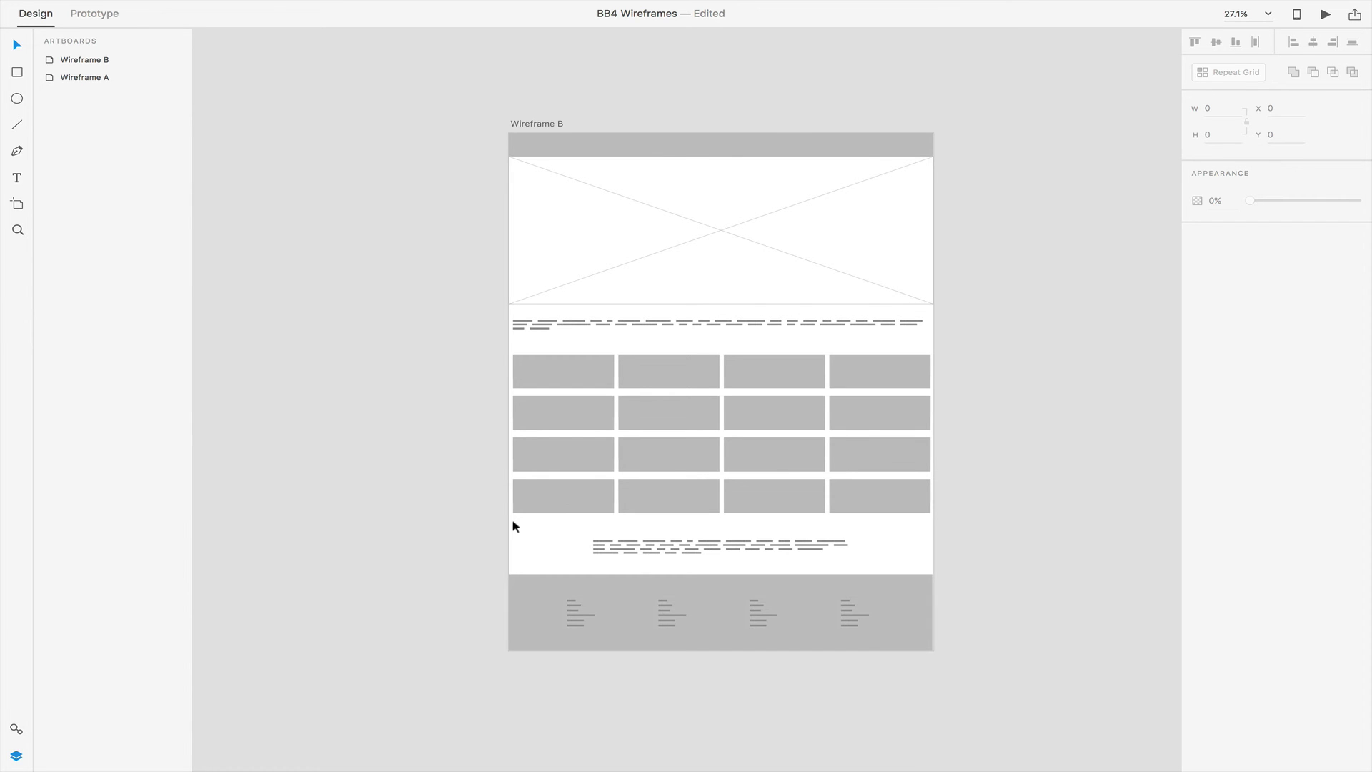
scroll(413, 562, "left", 5)
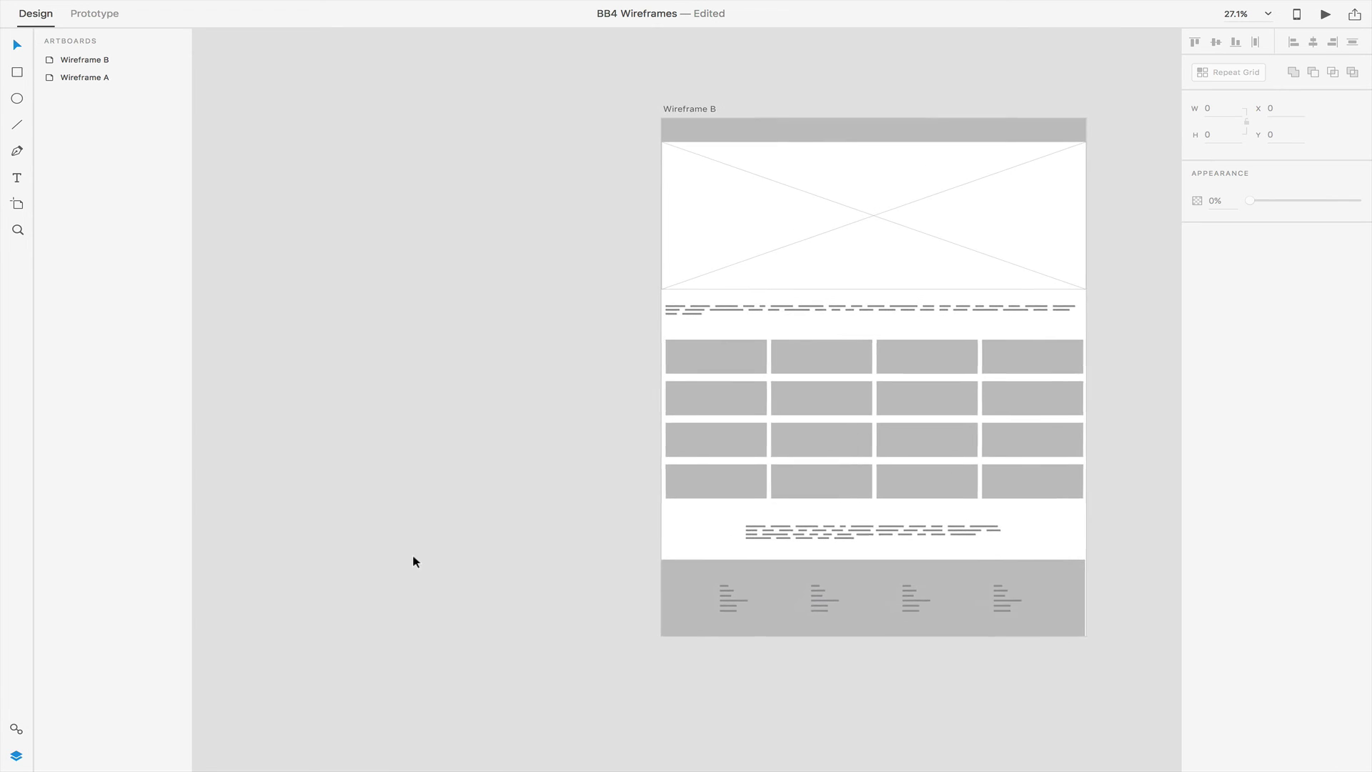
scroll(413, 562, "left", 15)
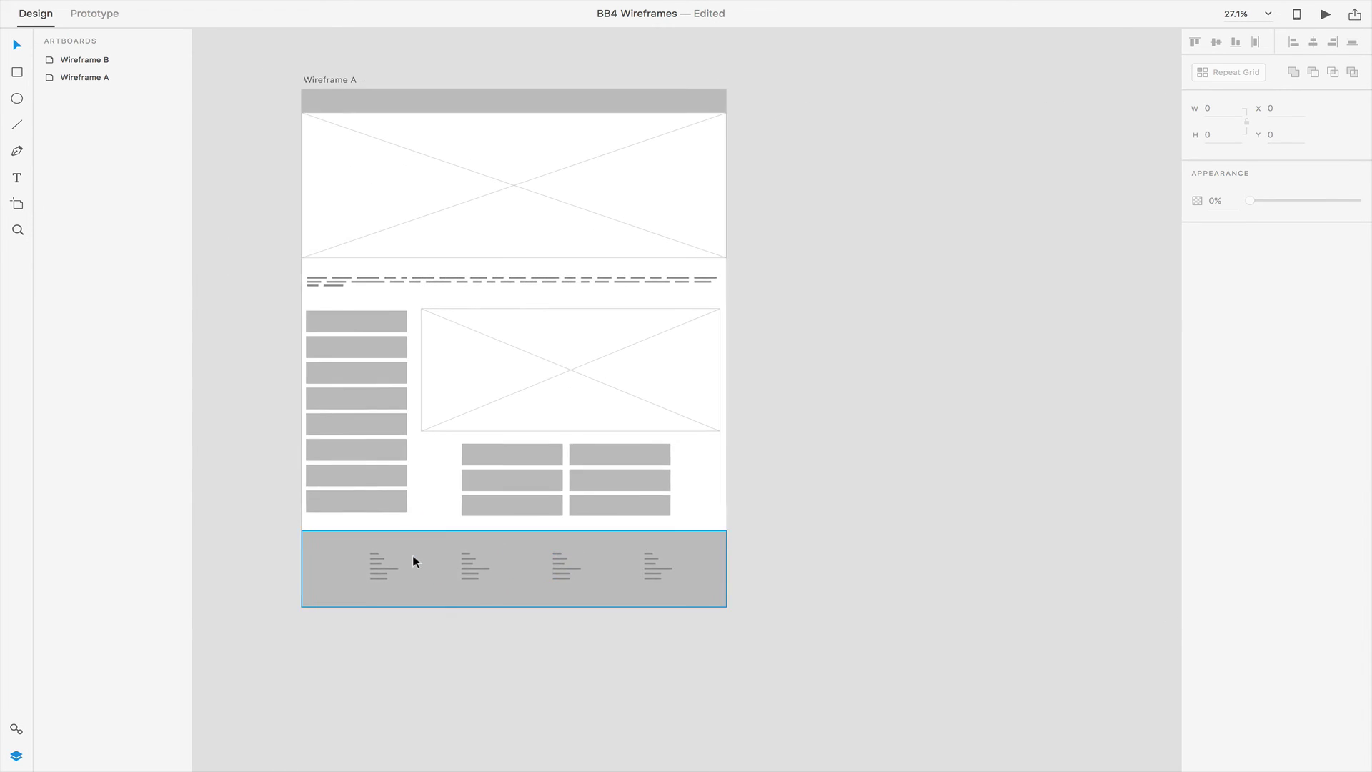
scroll(413, 557, "left", 3)
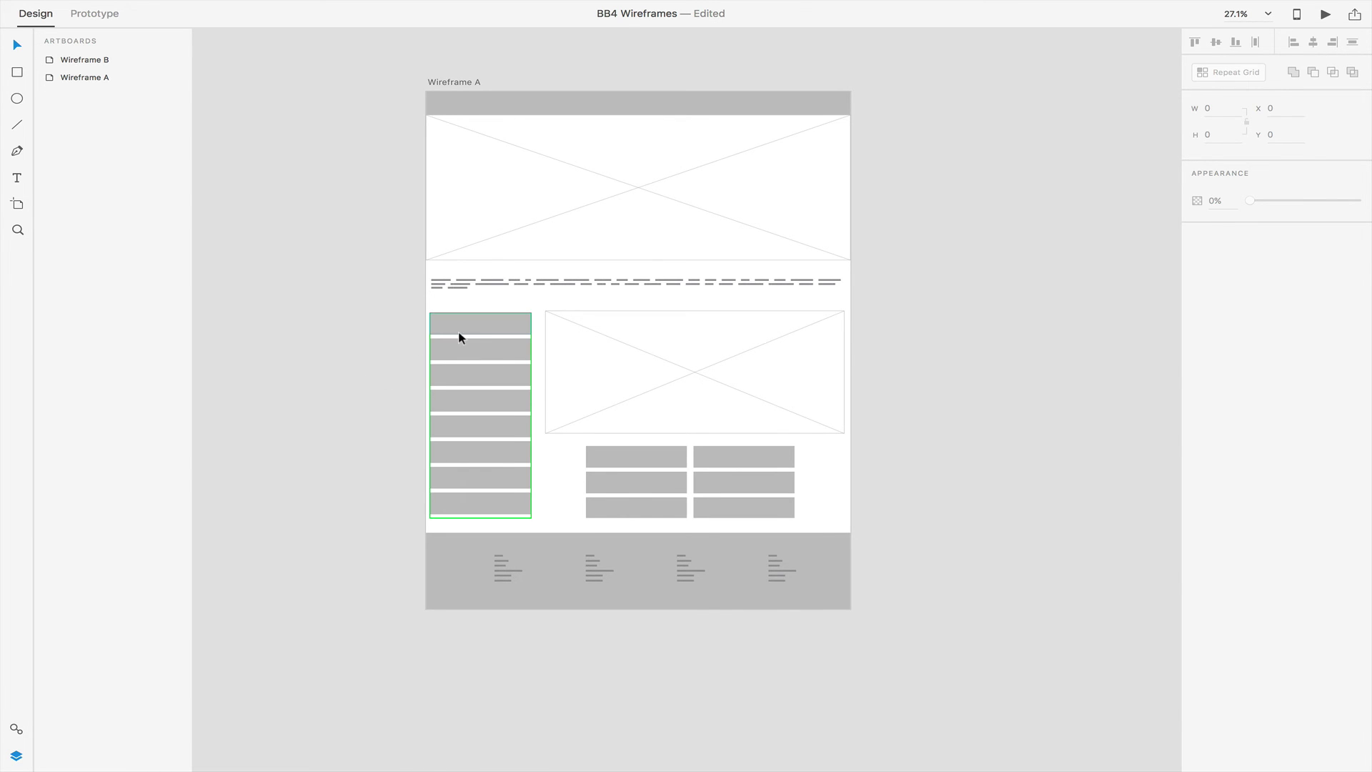
scroll(366, 383, "up", 2)
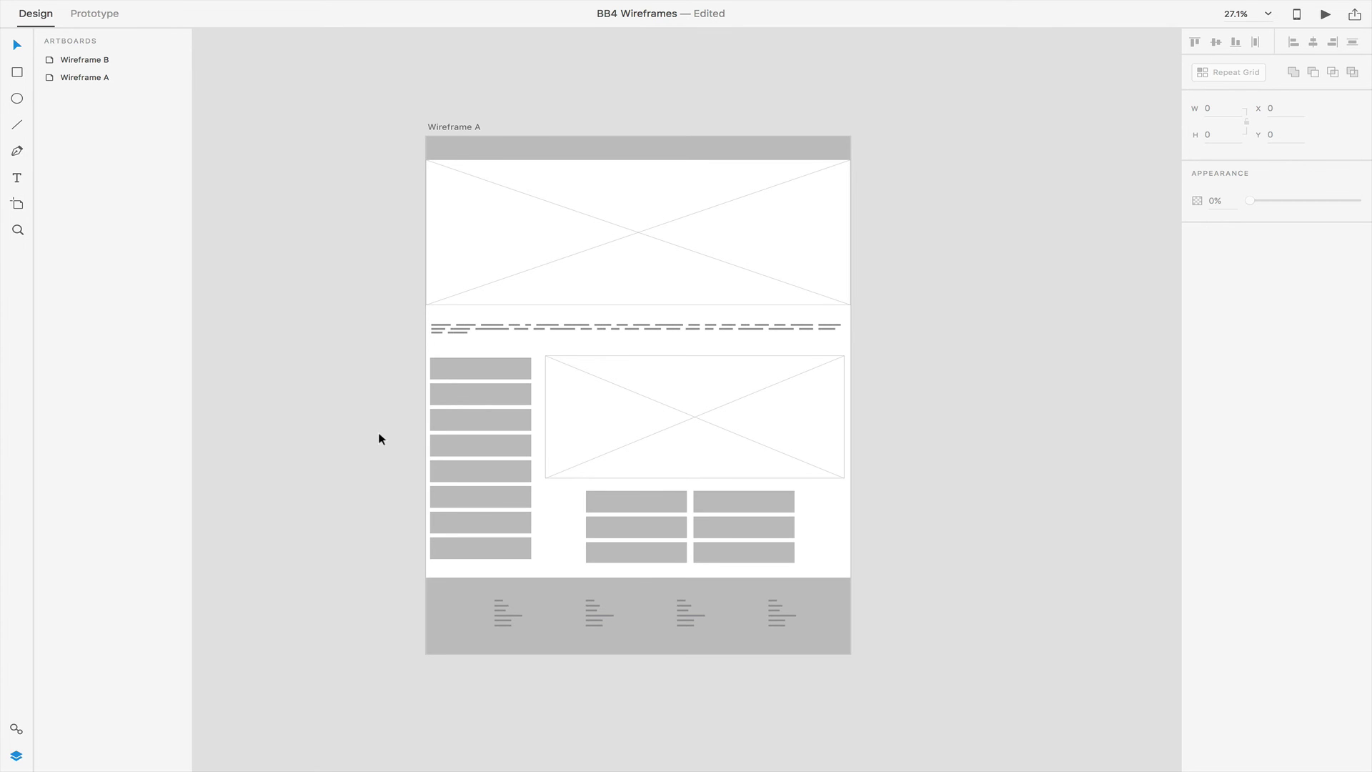
scroll(379, 439, "right", 5)
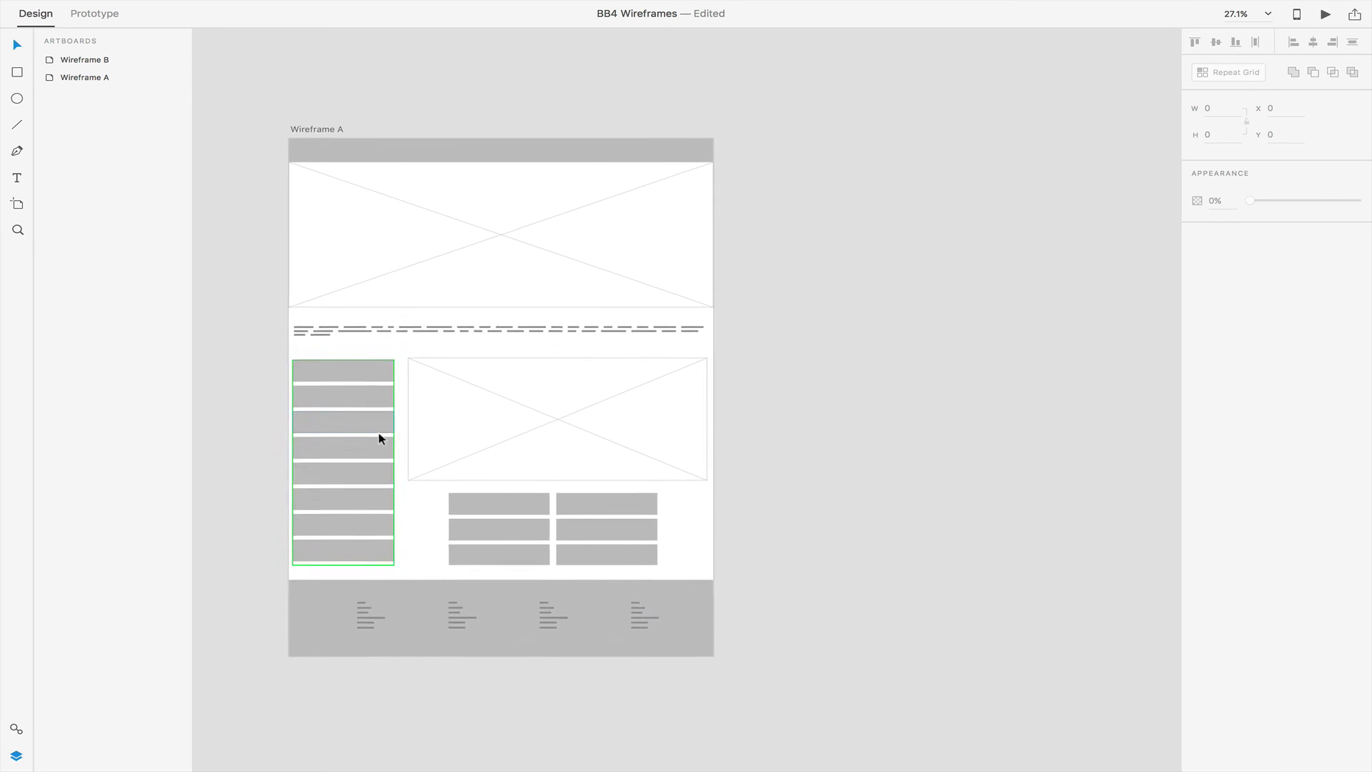
scroll(379, 438, "left", 3)
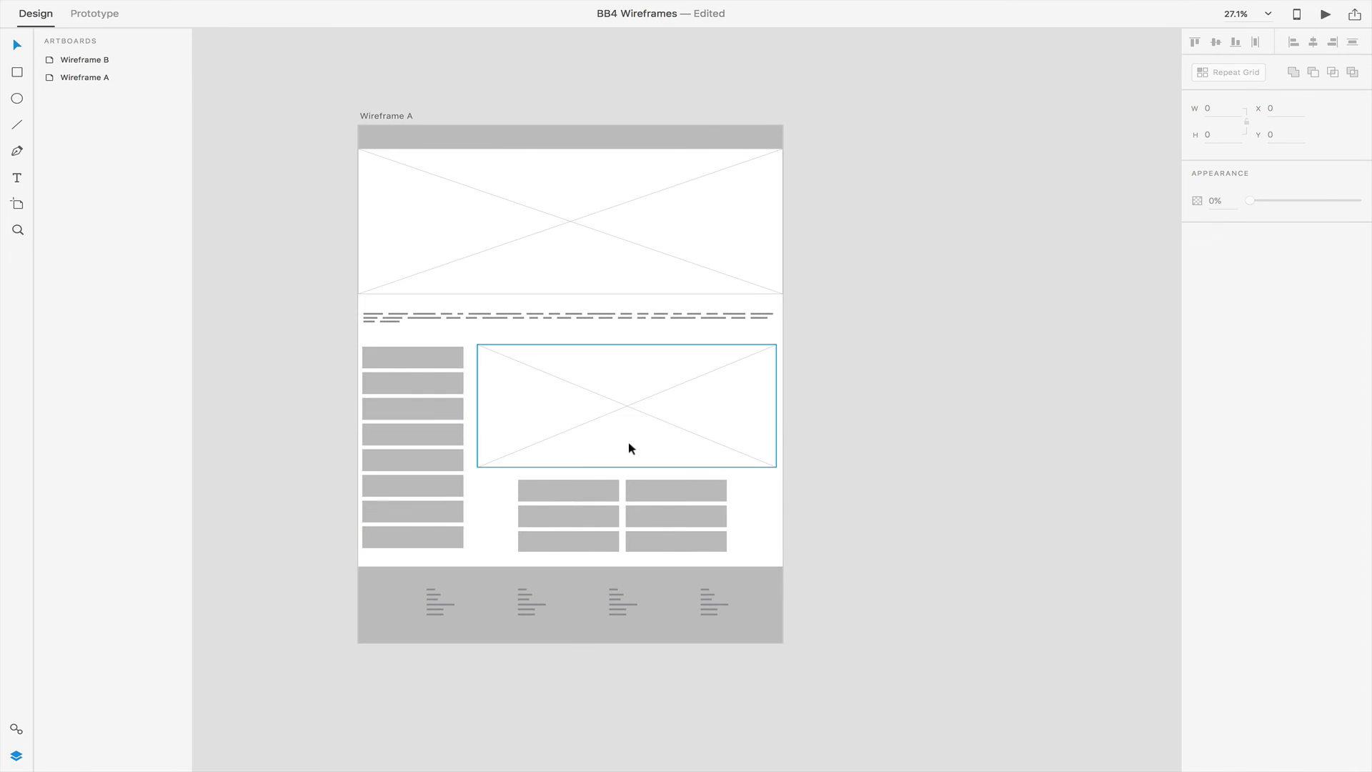
scroll(904, 405, "right", 6)
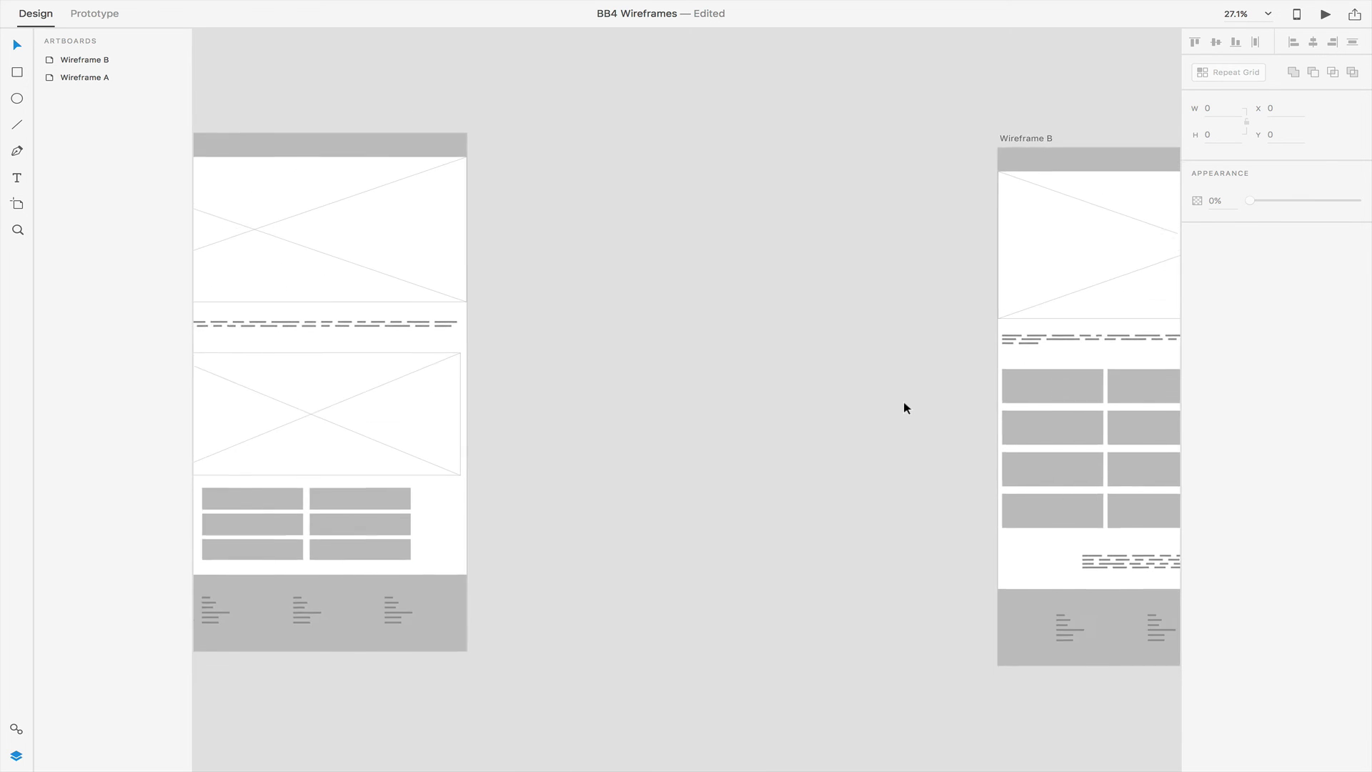
scroll(904, 405, "left", 3)
scroll(904, 403, "left", 2)
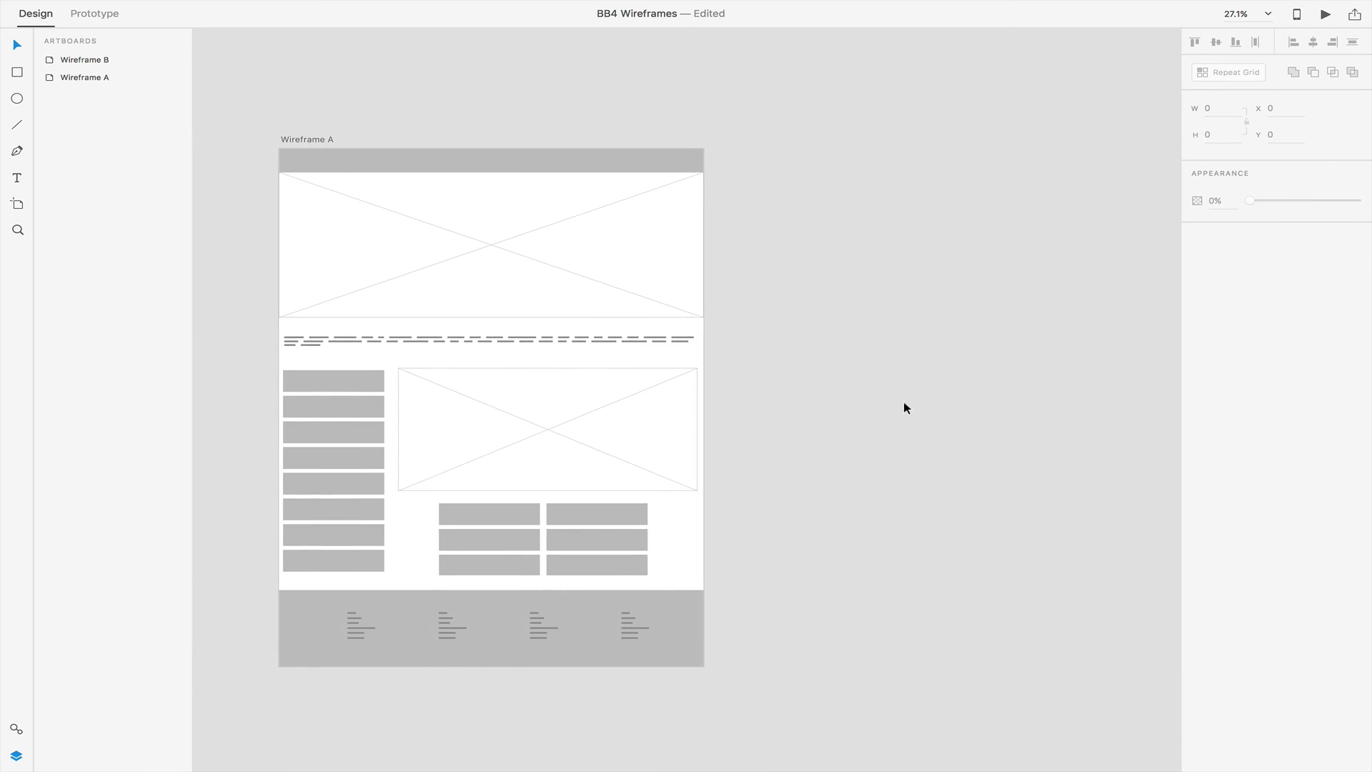
scroll(904, 403, "right", 8)
scroll(904, 402, "right", 3)
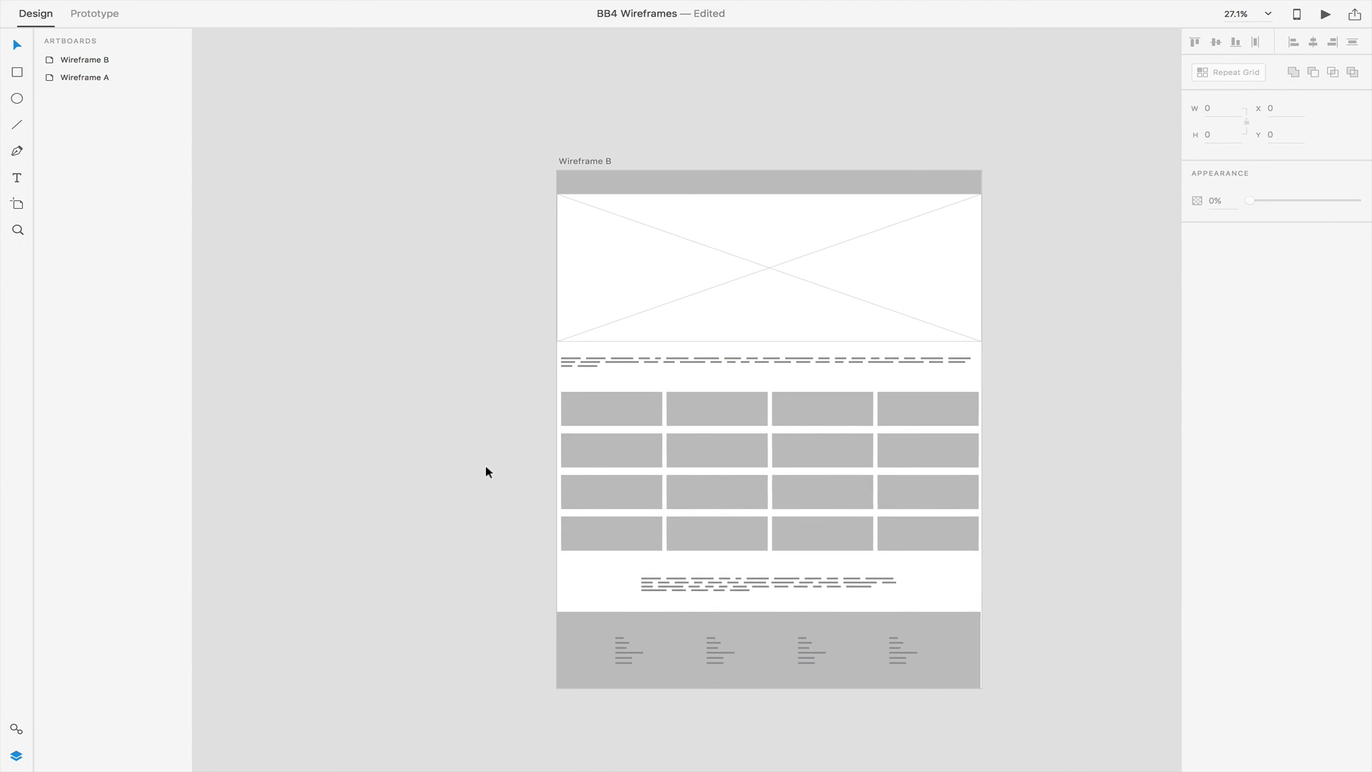
Scroll the canvas left to center Wireframe A with its hero, sidebar and footer
scroll(486, 465, "left", 12)
scroll(503, 472, "left", 5)
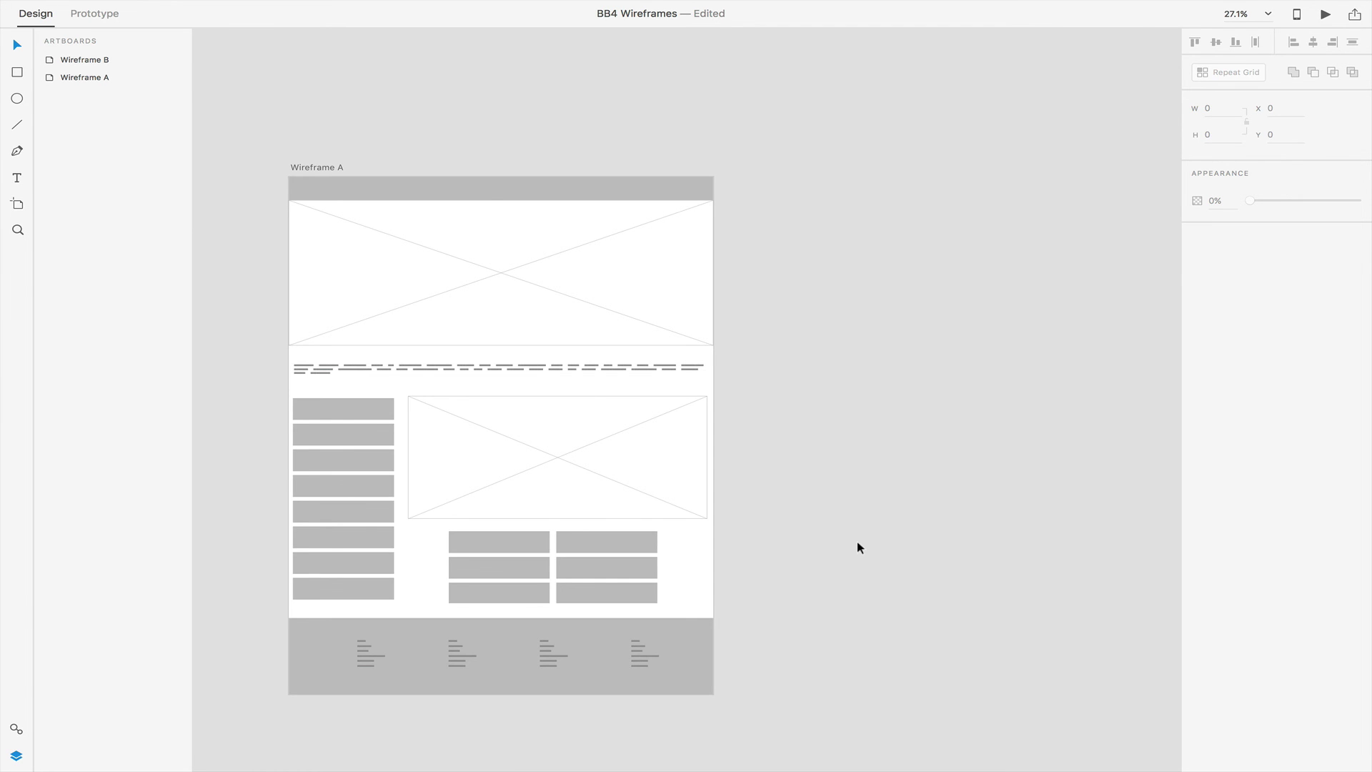
scroll(857, 546, "down", 3)
scroll(858, 546, "left", 2)
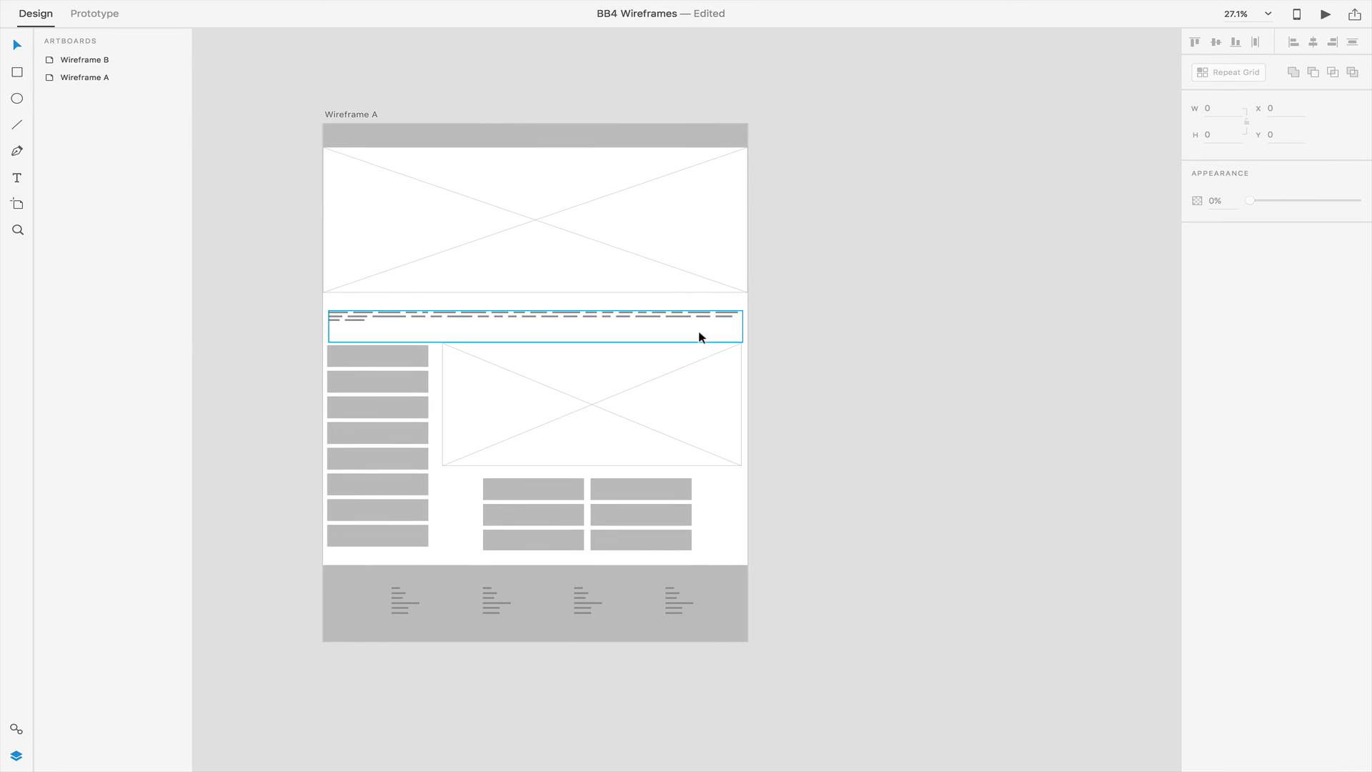